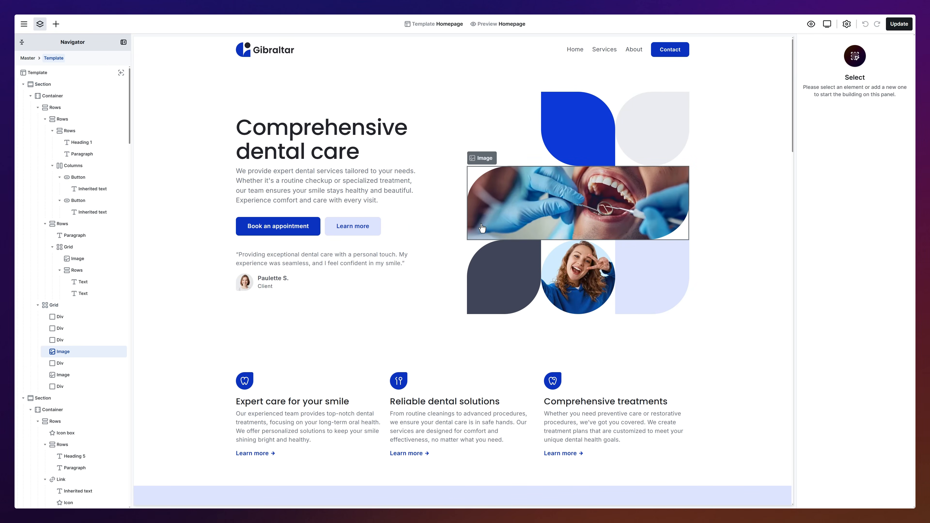
# - Add a color variable named Other 1 from the "Book an appointment" button's background color
pyautogui.click(306, 234)
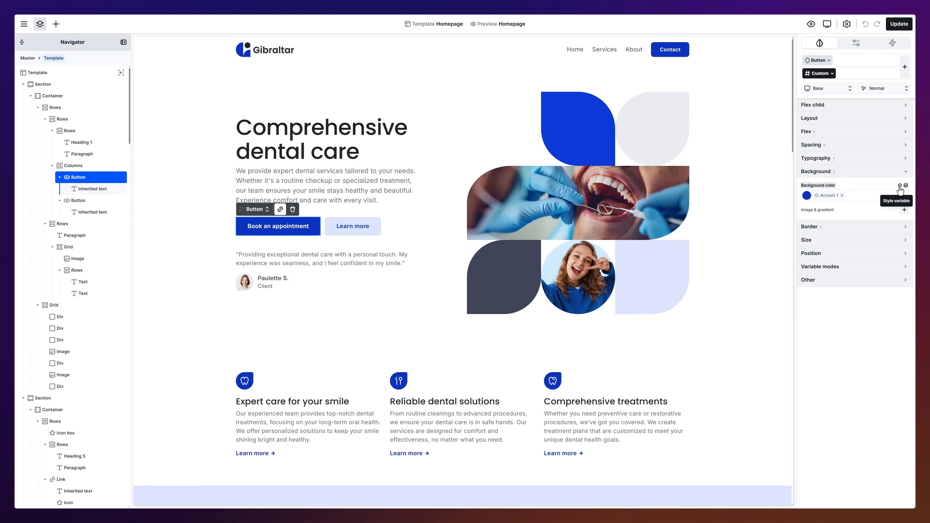
pyautogui.click(828, 198)
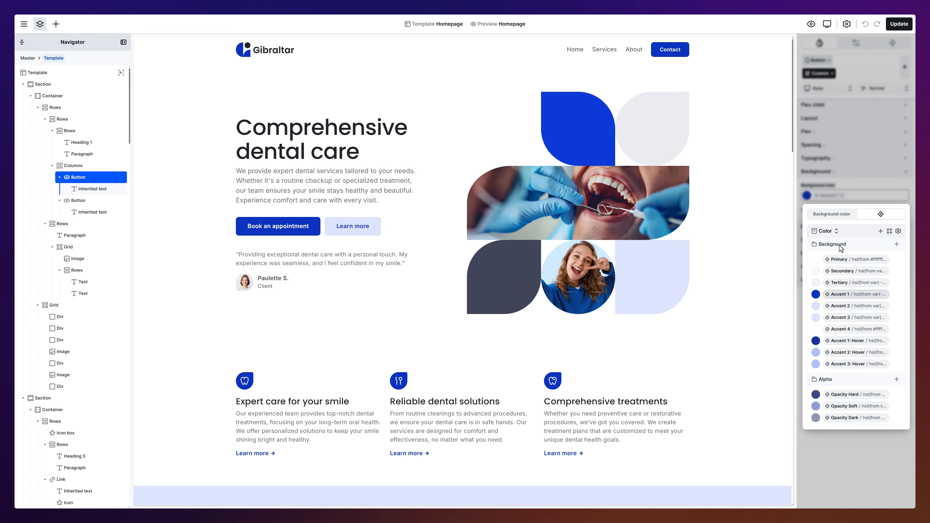
pyautogui.click(839, 283)
pyautogui.click(880, 231)
pyautogui.write('Other 1')
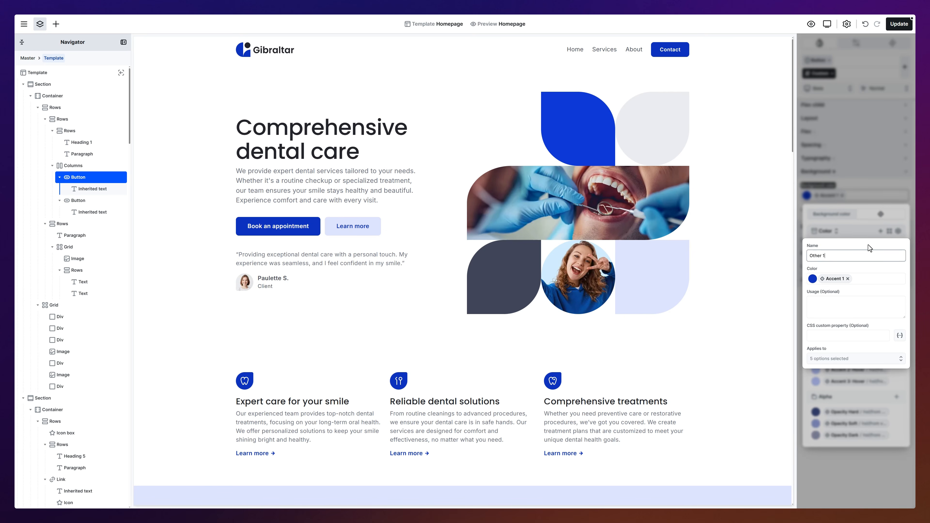
# - Detach the Other 1 variable's color from Accent 1 and set it to #00B27C
pyautogui.moveTo(835, 283)
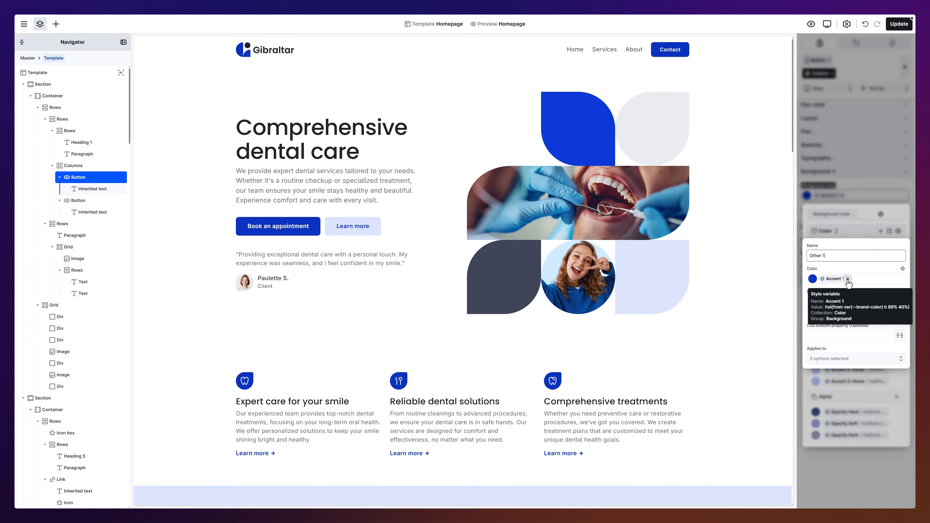
pyautogui.click(847, 278)
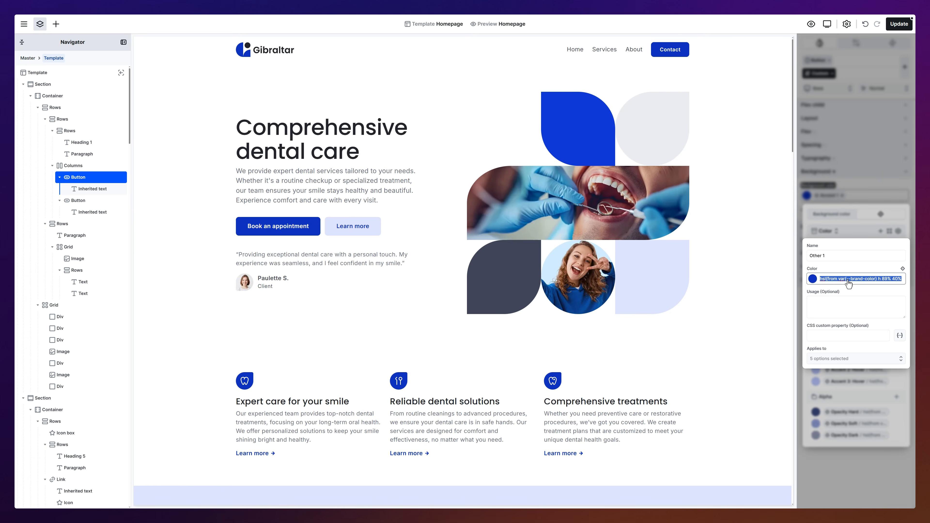
pyautogui.write('#00B27C')
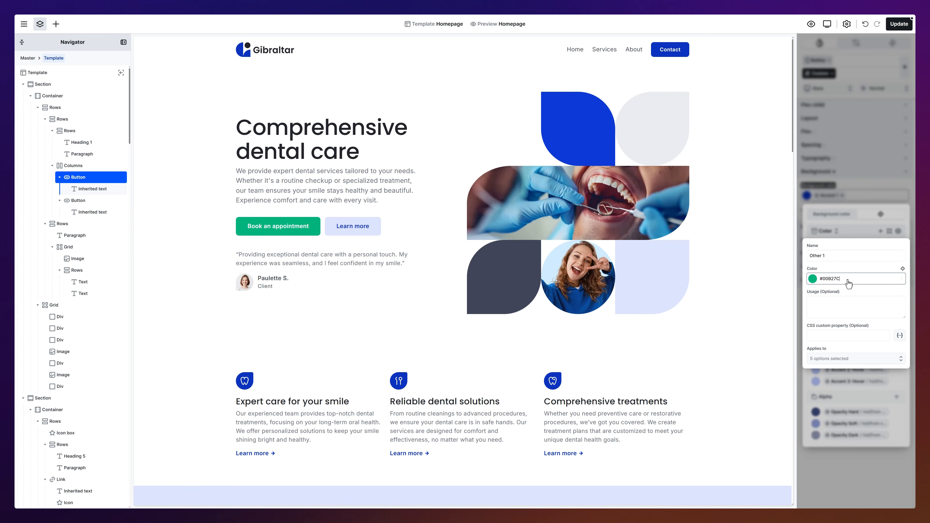
pyautogui.click(814, 280)
pyautogui.click(814, 282)
# - Generate the CSS custom property --color-other-1 for Other 1 and exclude Border color from the properties it applies to
pyautogui.click(899, 337)
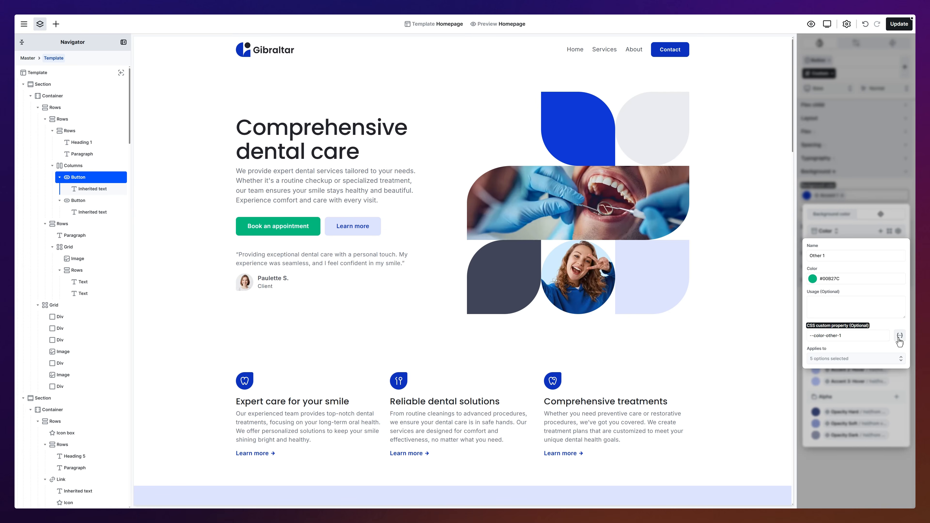
pyautogui.click(867, 359)
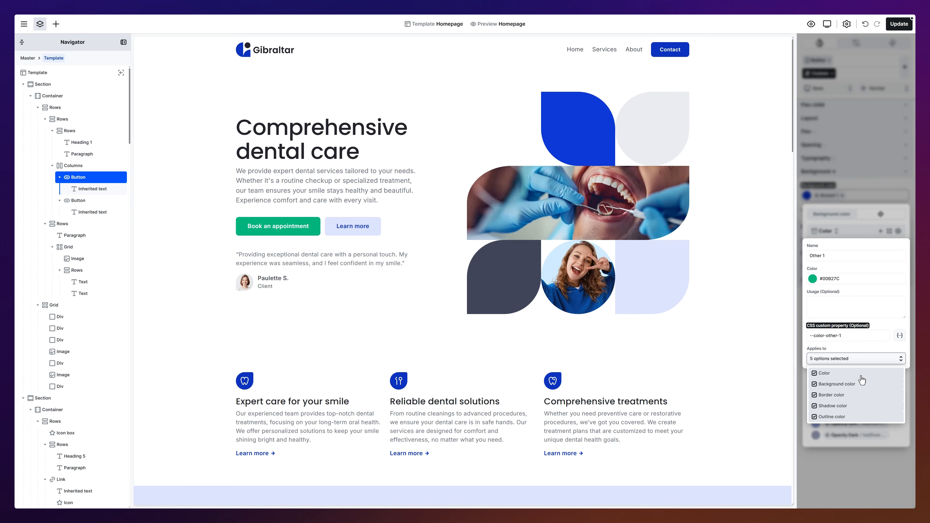
pyautogui.click(853, 395)
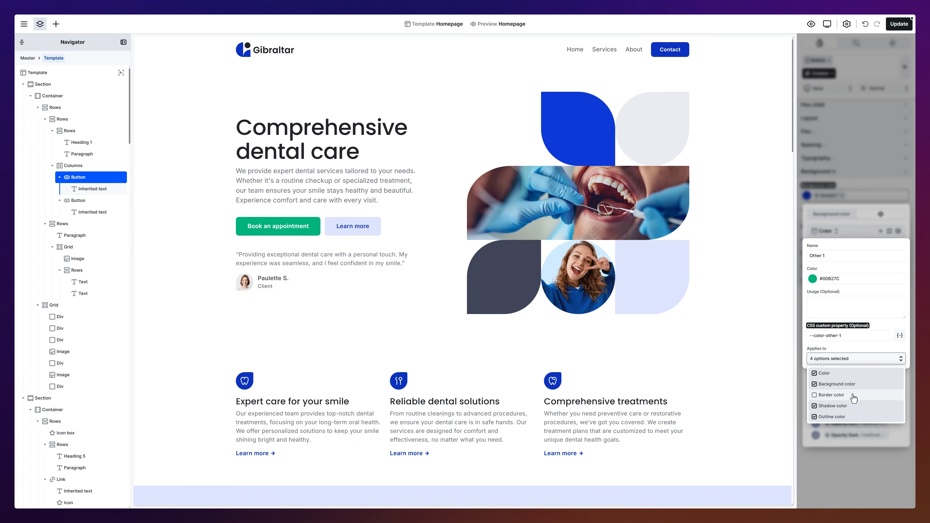
pyautogui.click(857, 348)
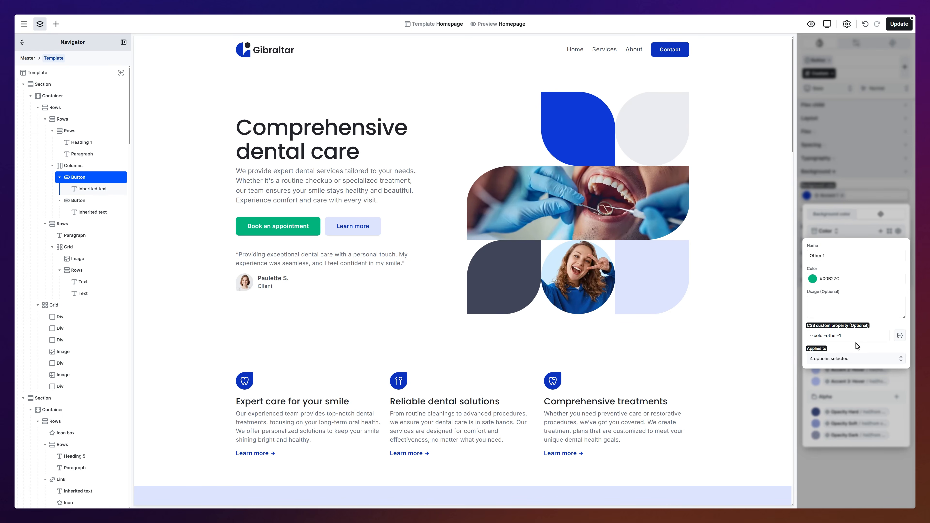
pyautogui.press('Escape')
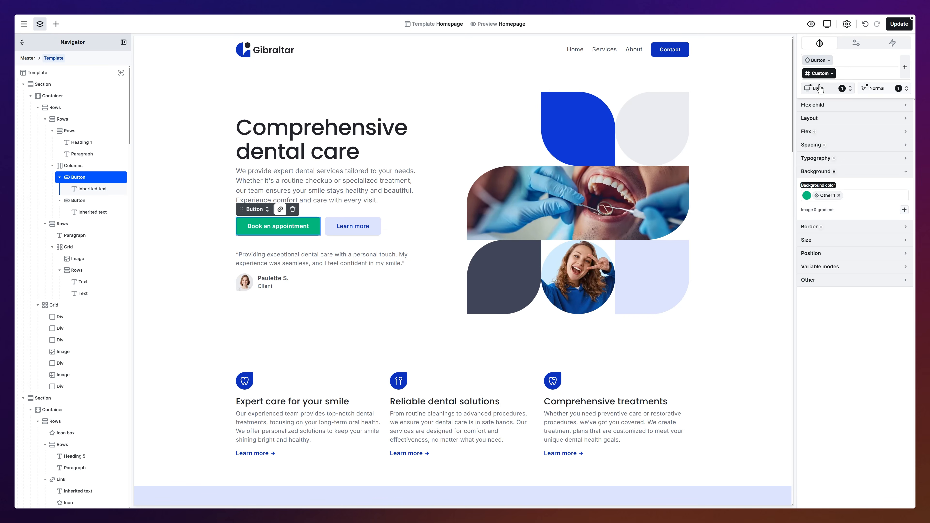
# - Try Other 1 as the background color of the shared Button component style, and undo that change
pyautogui.click(818, 61)
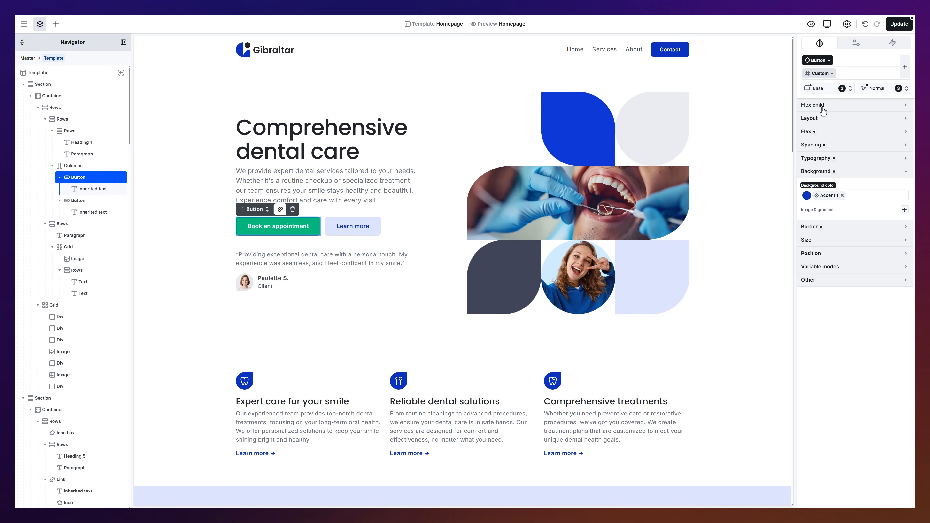
pyautogui.click(830, 197)
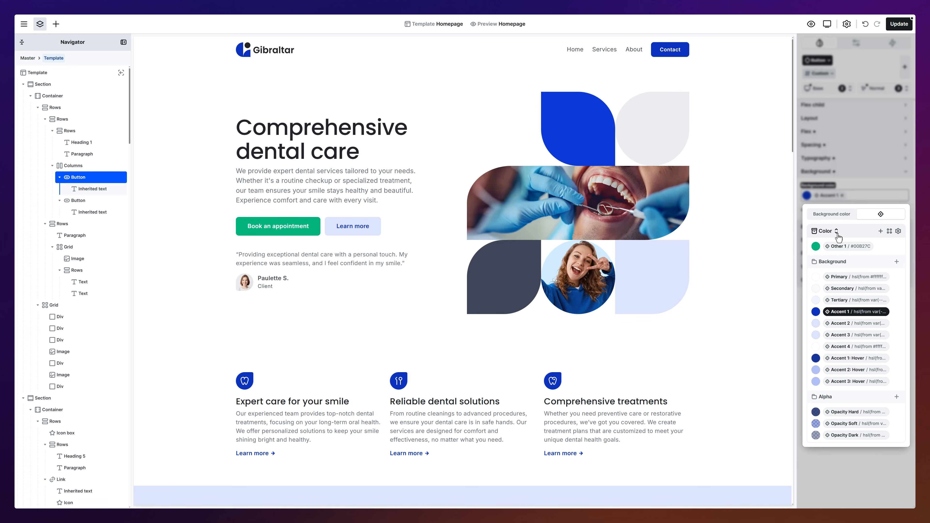
pyautogui.click(837, 247)
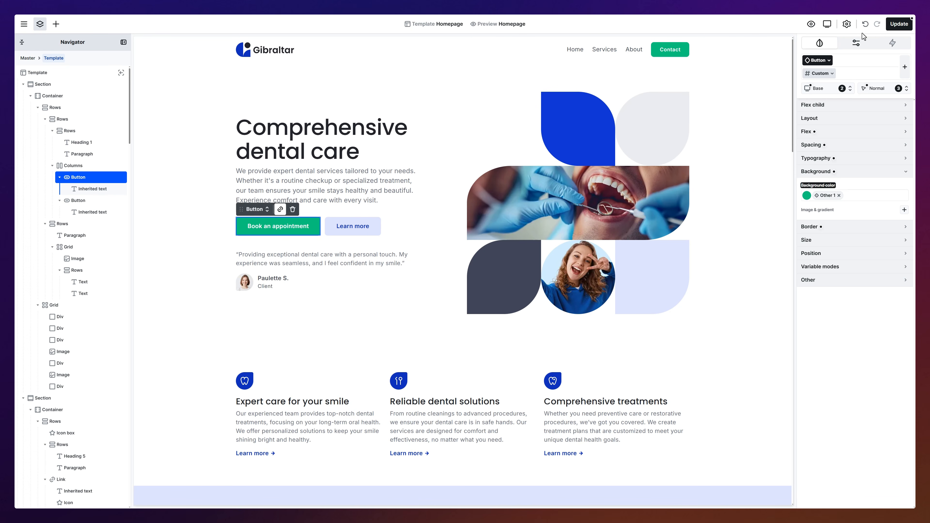
pyautogui.click(866, 25)
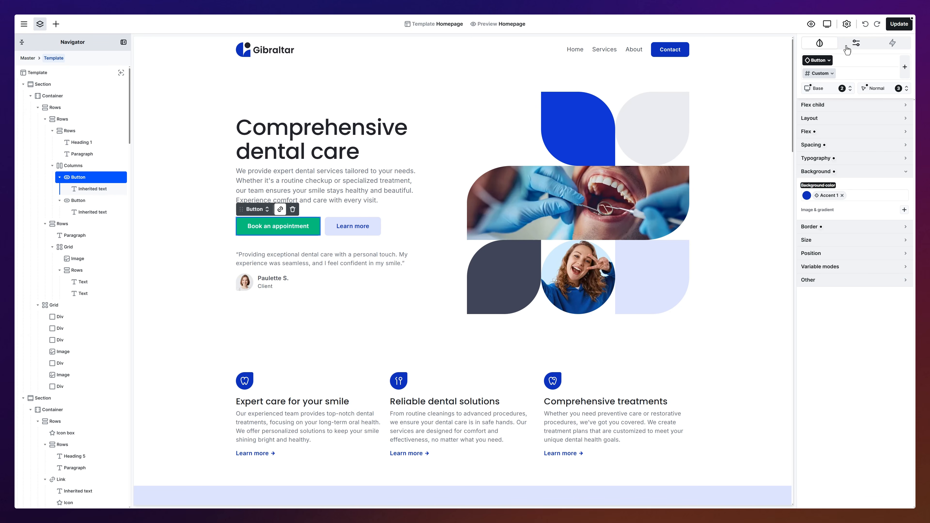
# - Edit the Other 1 variable from the button's custom style so that it also applies to Border color
pyautogui.click(819, 74)
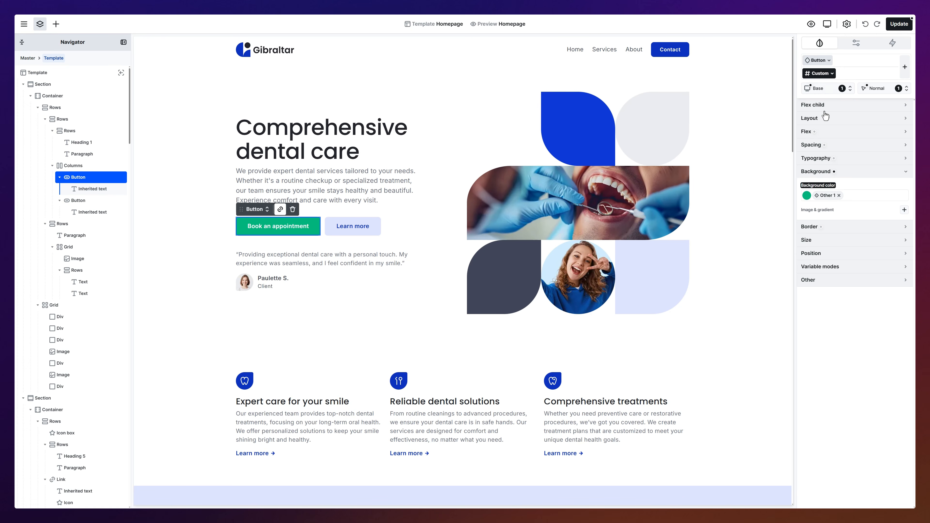
pyautogui.click(825, 198)
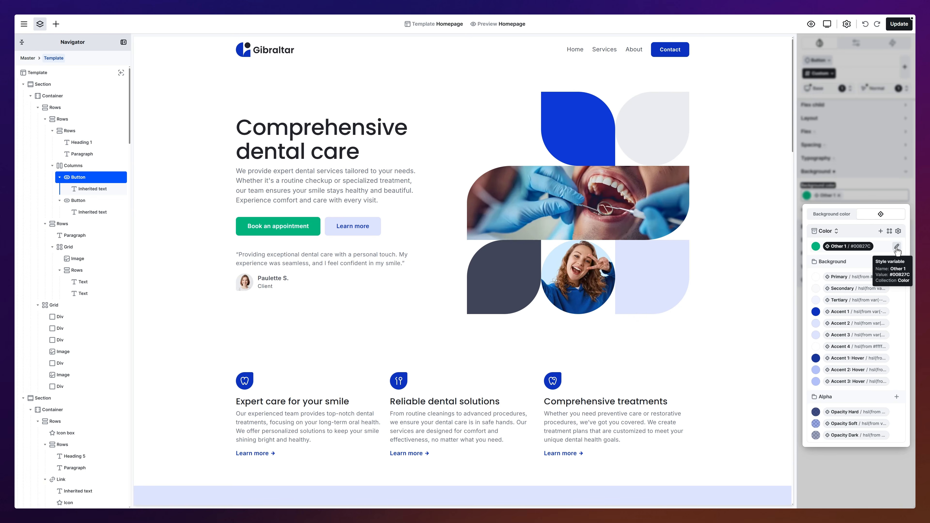
pyautogui.click(897, 248)
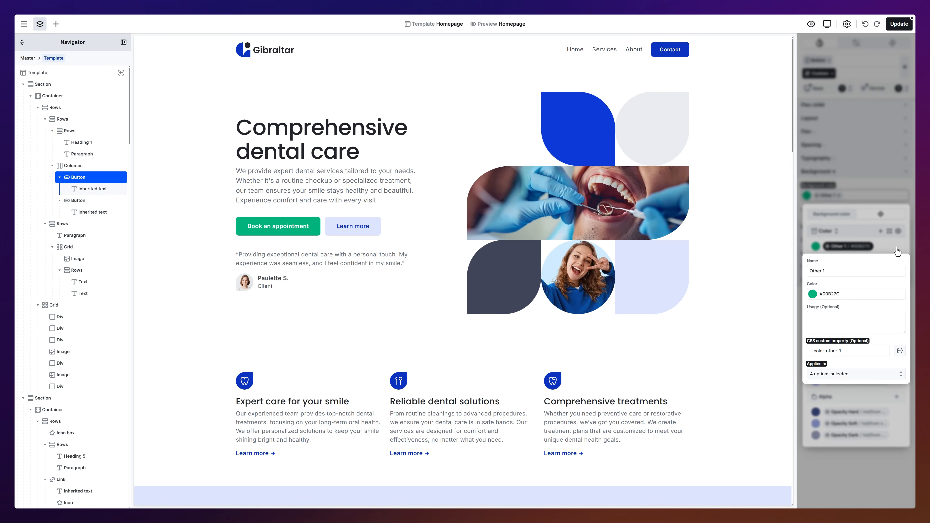
pyautogui.click(859, 376)
pyautogui.click(848, 411)
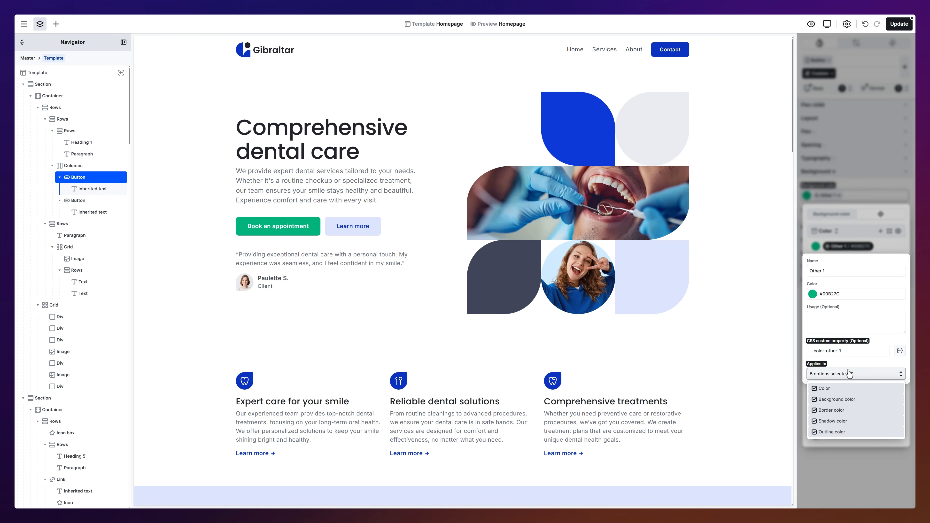
pyautogui.press('Escape')
pyautogui.press('Escape')
pyautogui.press('Escape')
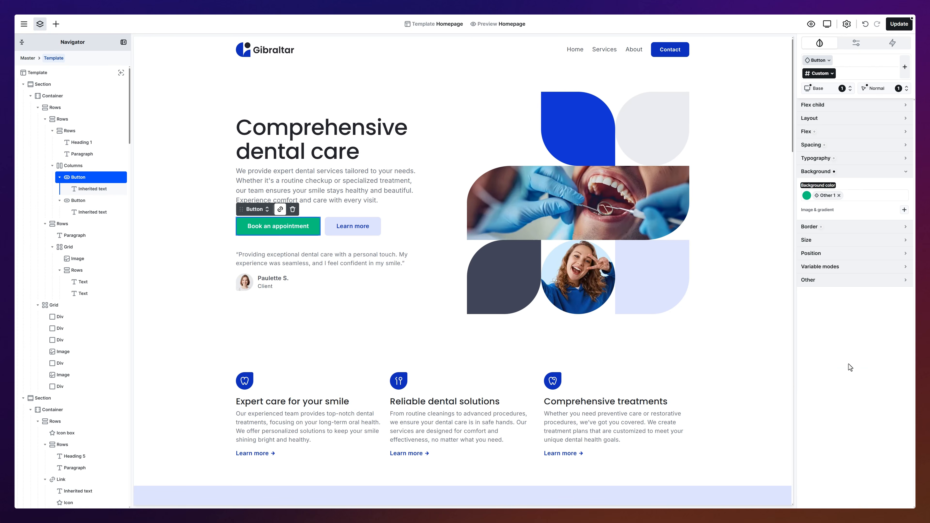
# - Try detaching the Other 1 variable from the button's background color, undo it, and open the variable list
pyautogui.click(839, 197)
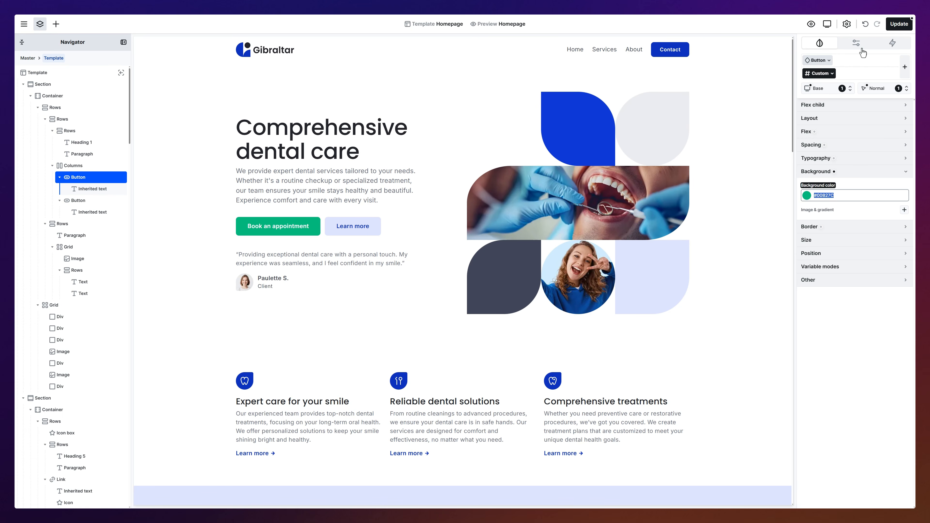
pyautogui.click(864, 28)
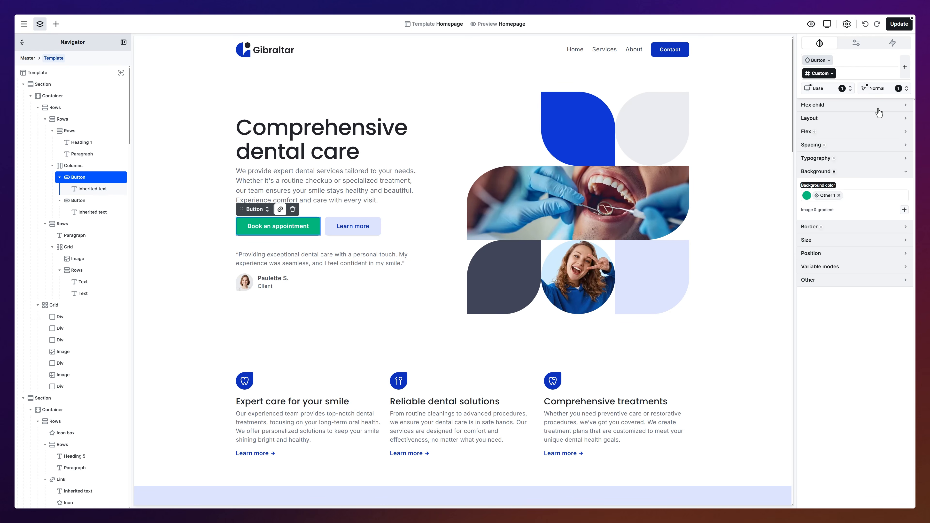
pyautogui.click(902, 192)
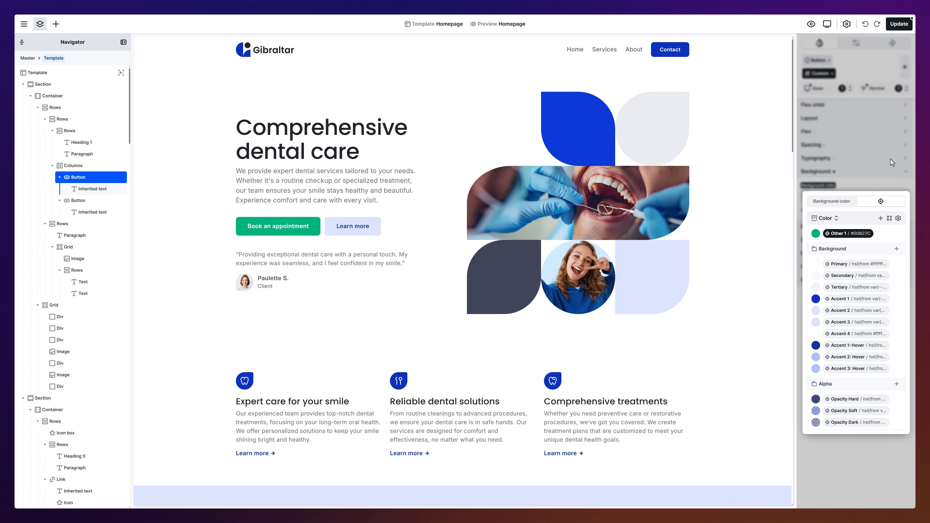
# - Open the style variables manager and examine the Brand variable's Applies to options and the background Accent 1 variable's settings
pyautogui.click(847, 25)
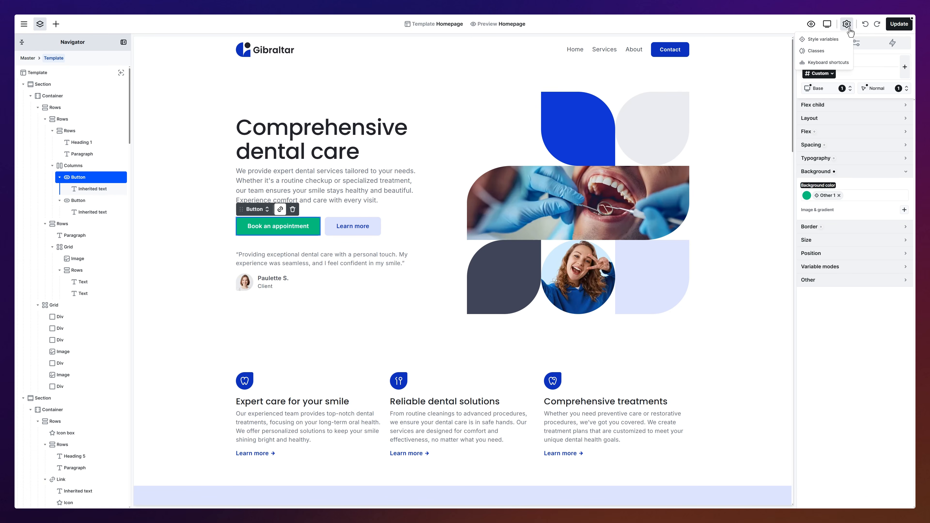
pyautogui.click(842, 39)
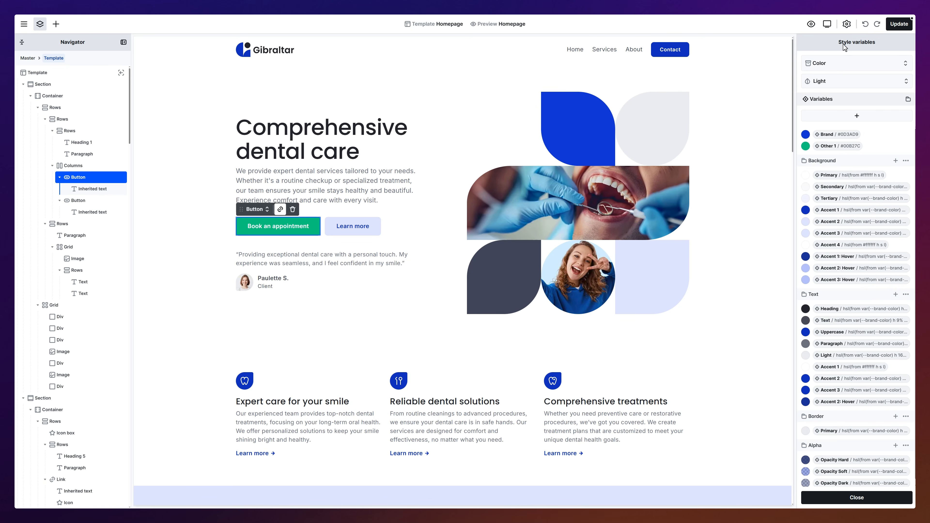
pyautogui.click(838, 137)
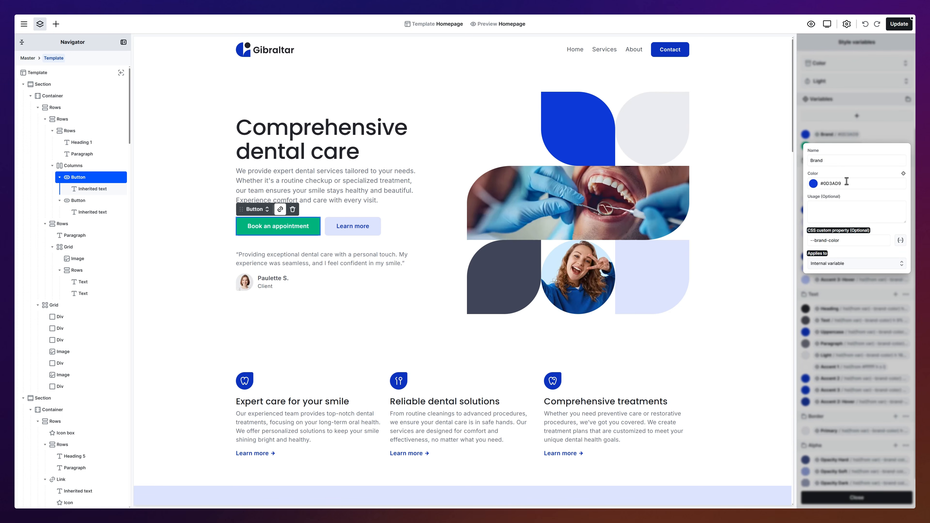
pyautogui.click(849, 263)
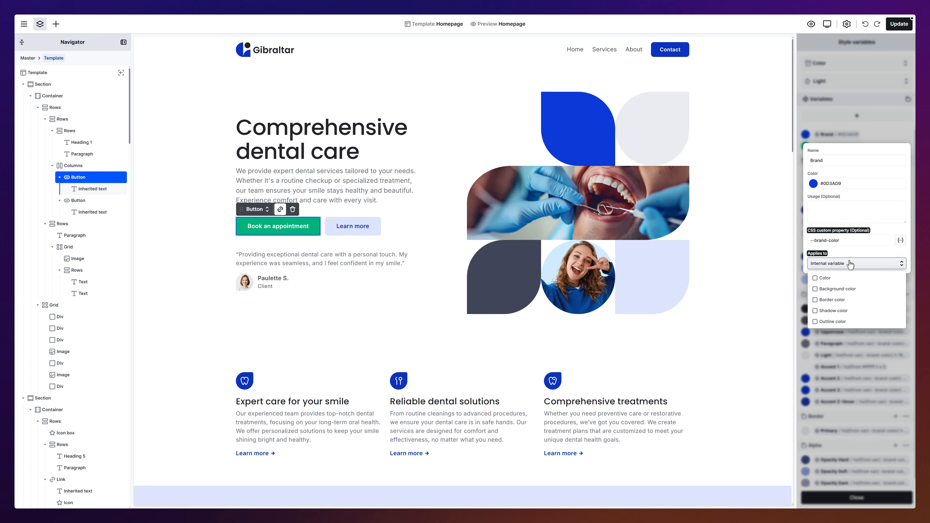
pyautogui.click(850, 264)
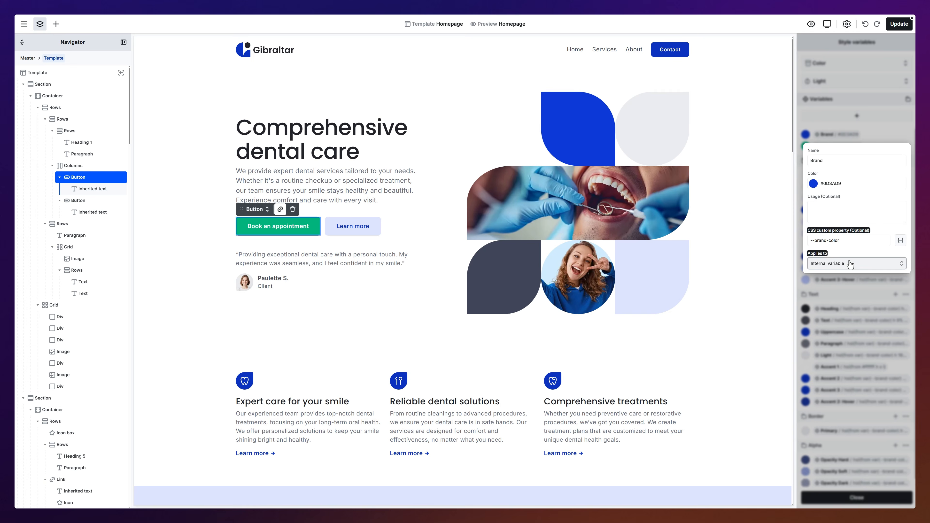
pyautogui.click(868, 136)
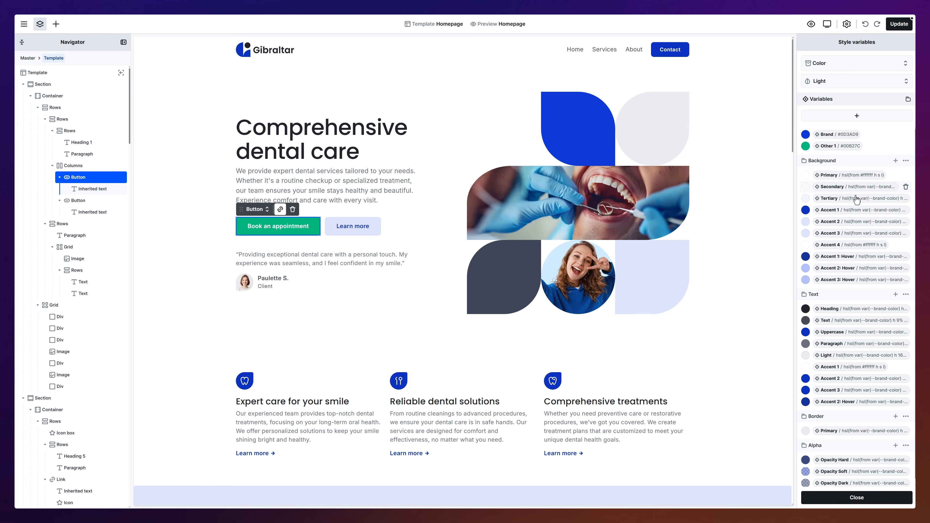
pyautogui.click(853, 212)
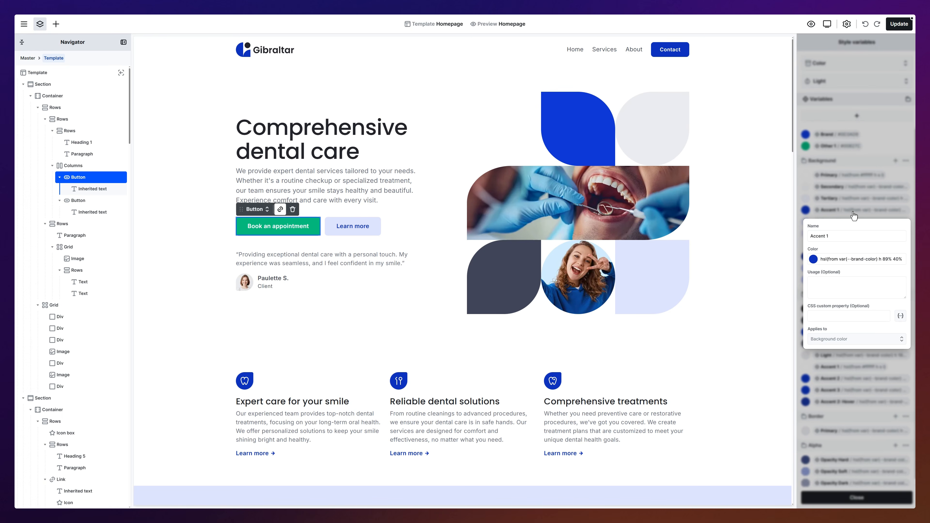
pyautogui.click(854, 214)
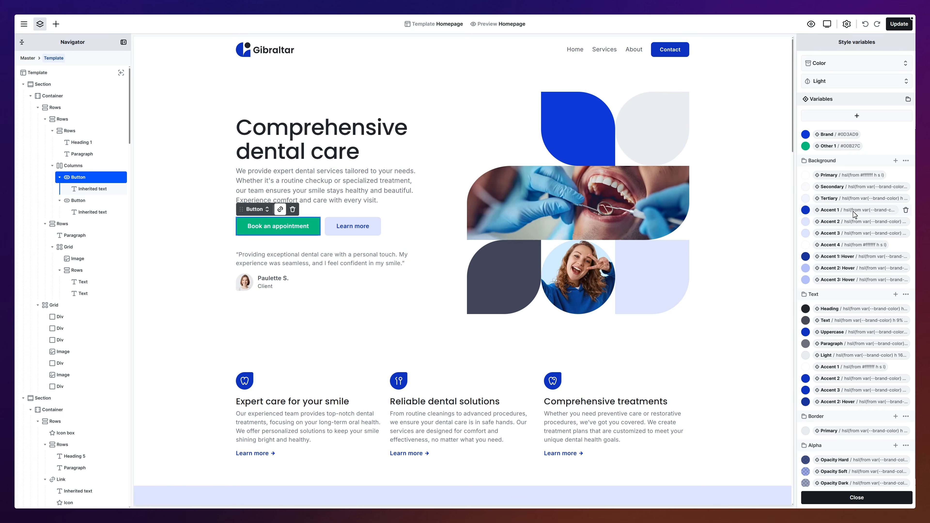
# - Delete the Other 1 color variable, confirm the deletion, and close the style variables manager
pyautogui.moveTo(880, 149)
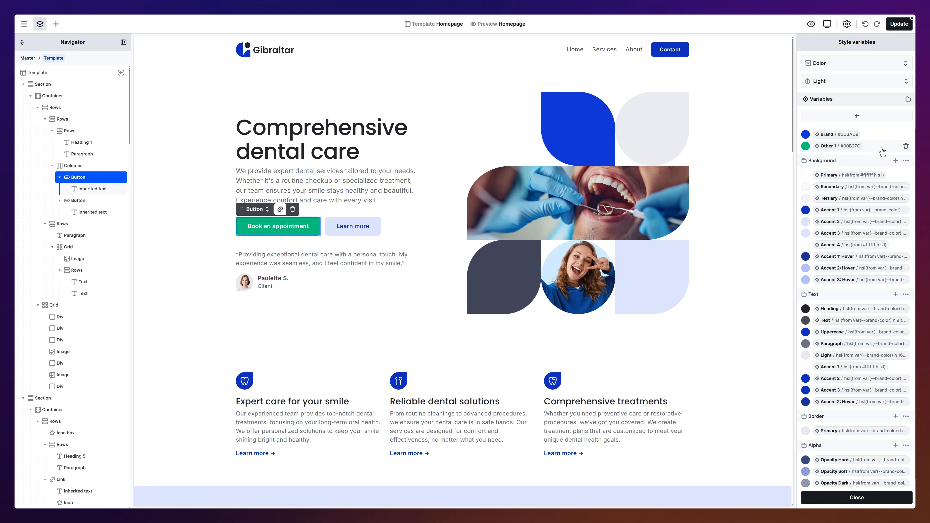
pyautogui.click(906, 147)
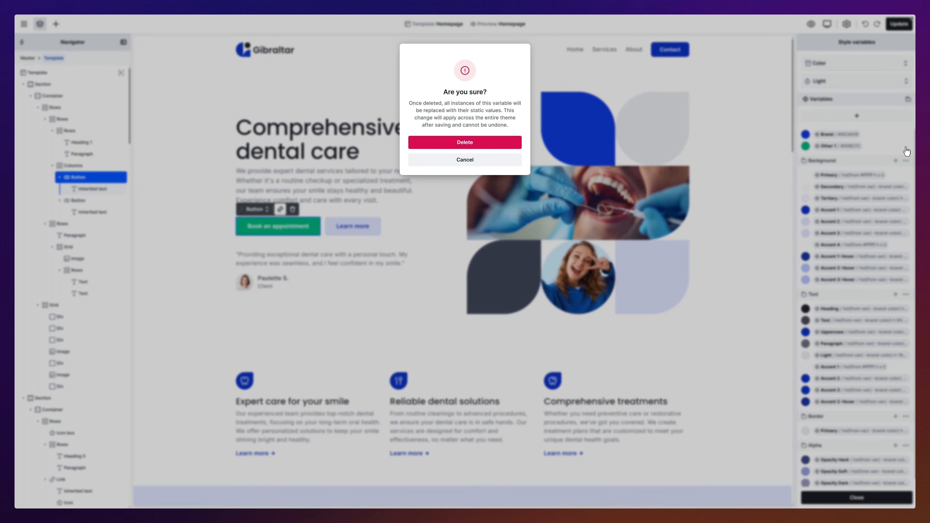
pyautogui.click(467, 145)
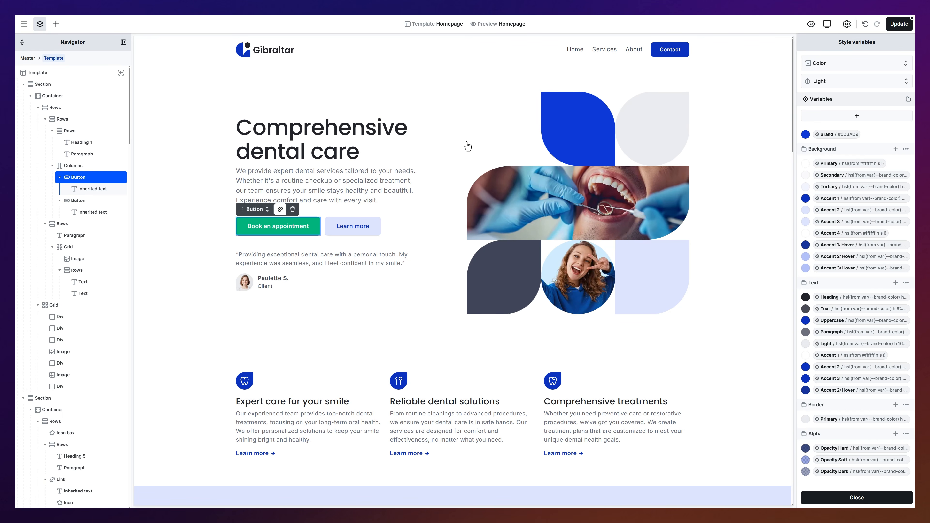
pyautogui.click(855, 497)
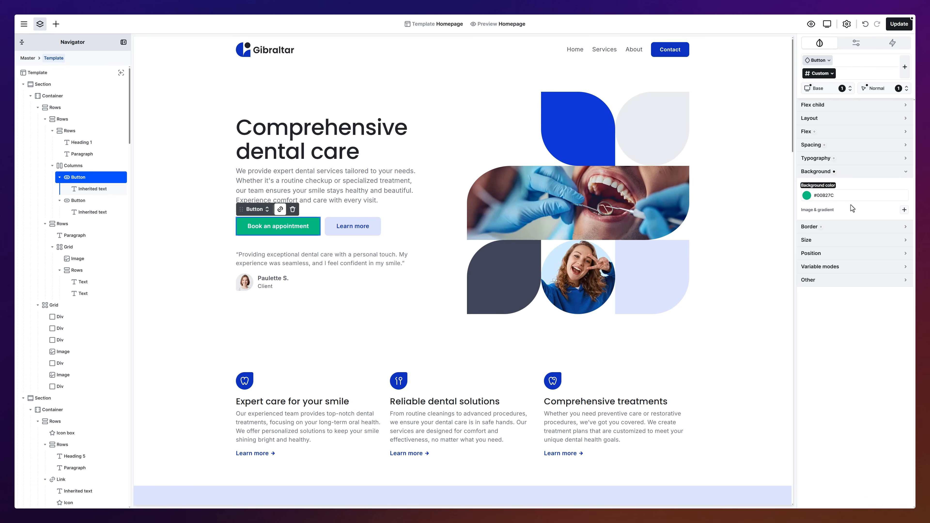
# - Reset the Book an appointment button's background color to its inherited value and open the style variables manager
pyautogui.click(818, 185)
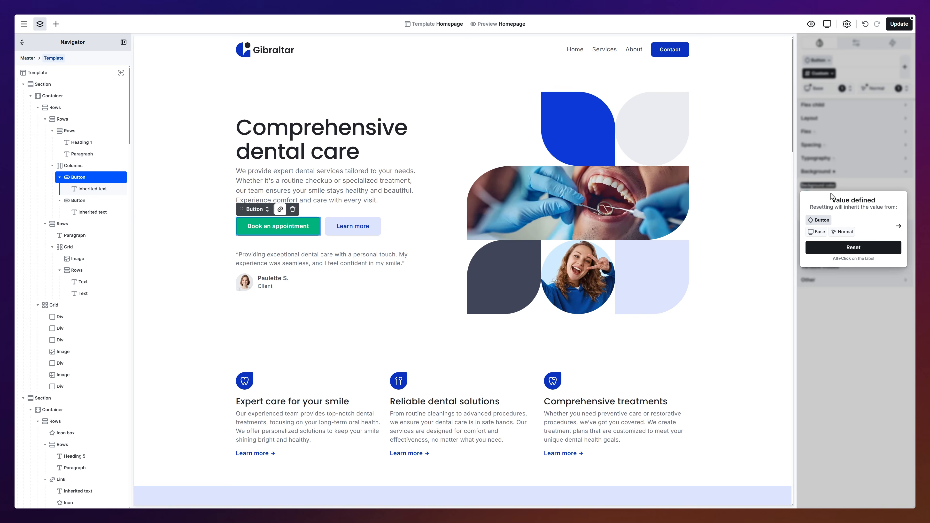
pyautogui.click(849, 251)
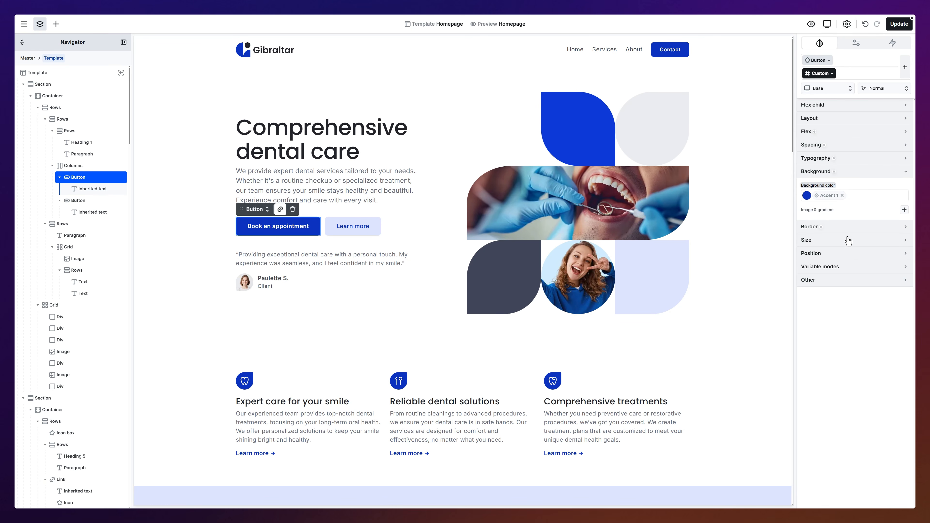
pyautogui.click(846, 24)
pyautogui.click(838, 40)
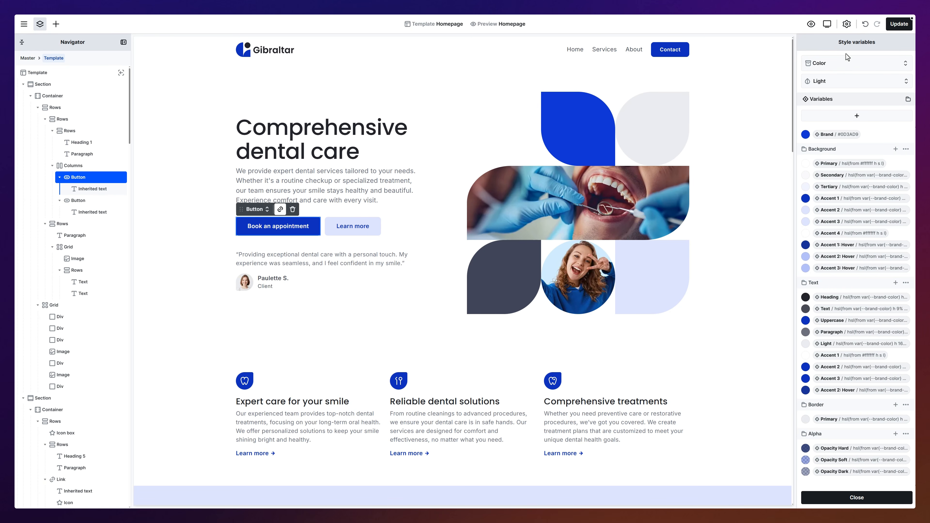
# - View the variables in the Shadow collection and return to the Color collection
pyautogui.click(849, 66)
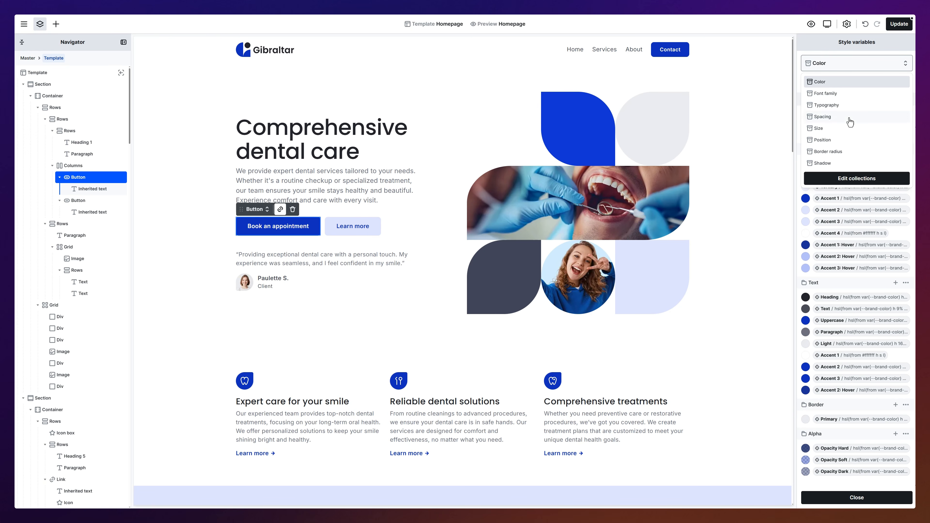
pyautogui.click(850, 165)
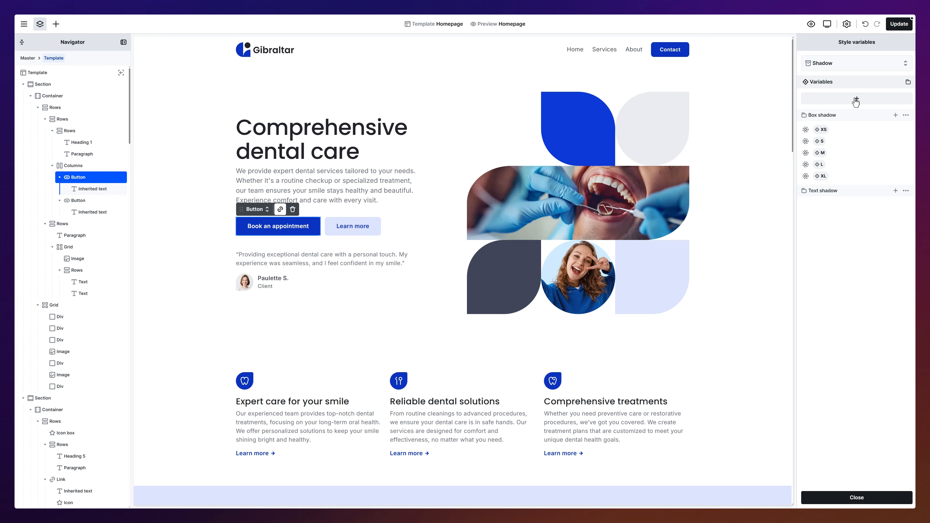
pyautogui.click(858, 67)
pyautogui.click(857, 82)
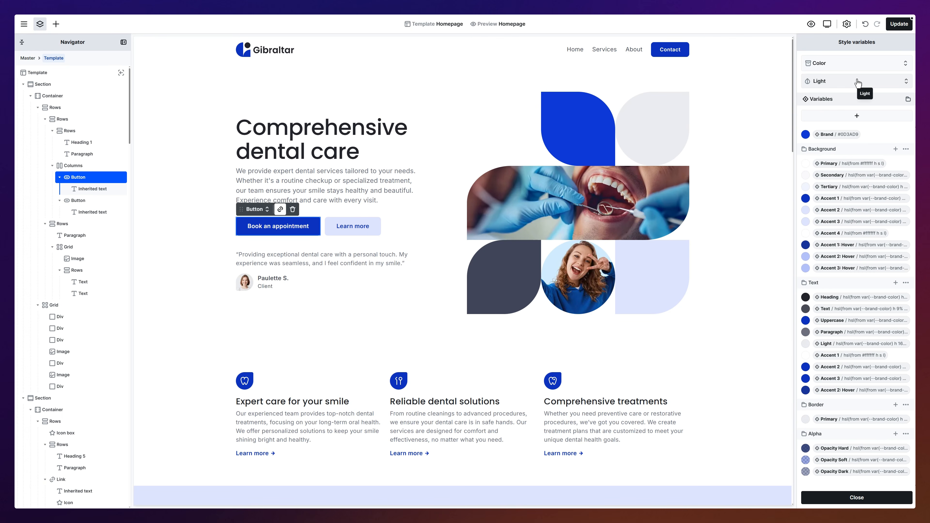
# - Create an ungrouped color variable named Other 1 with the value #00B27C in Light mode
pyautogui.click(857, 117)
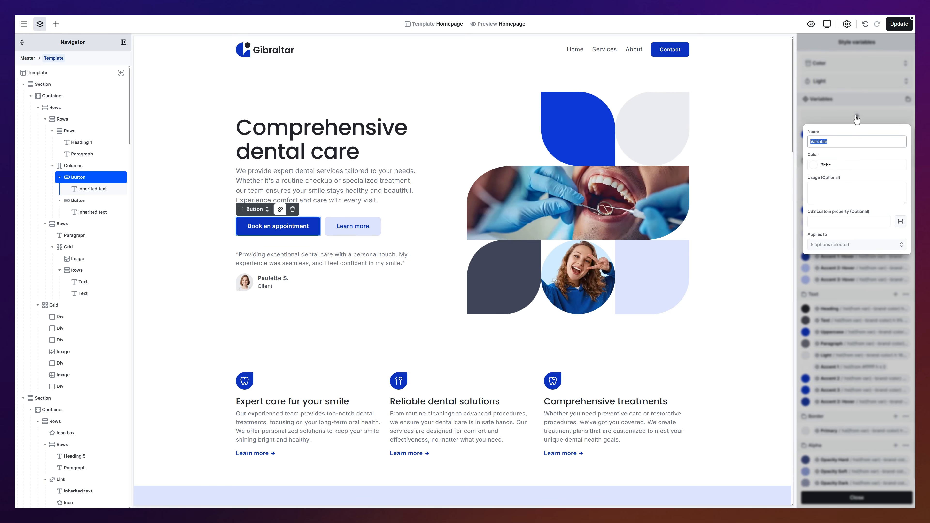
pyautogui.write('Other 1')
pyautogui.click(854, 165)
pyautogui.hotkey('ctrl', 'a')
pyautogui.write('#00B27C')
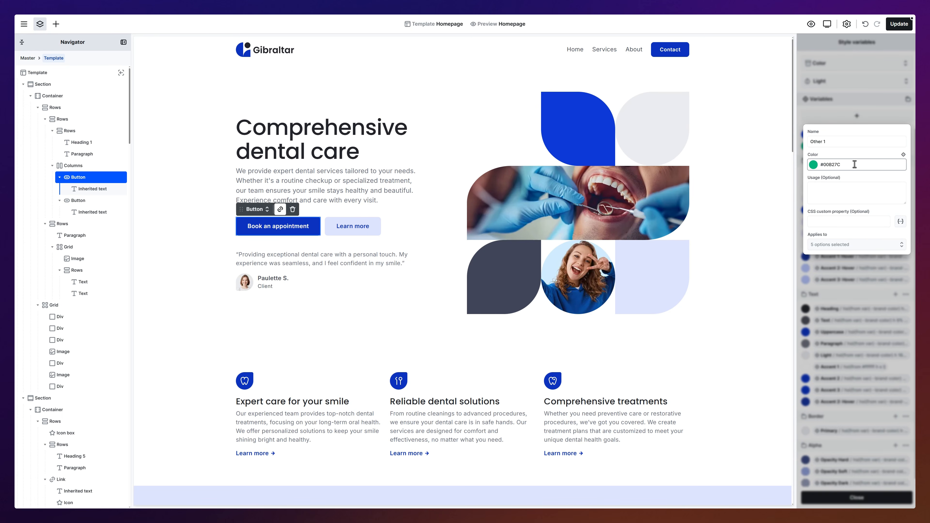
pyautogui.press('Return')
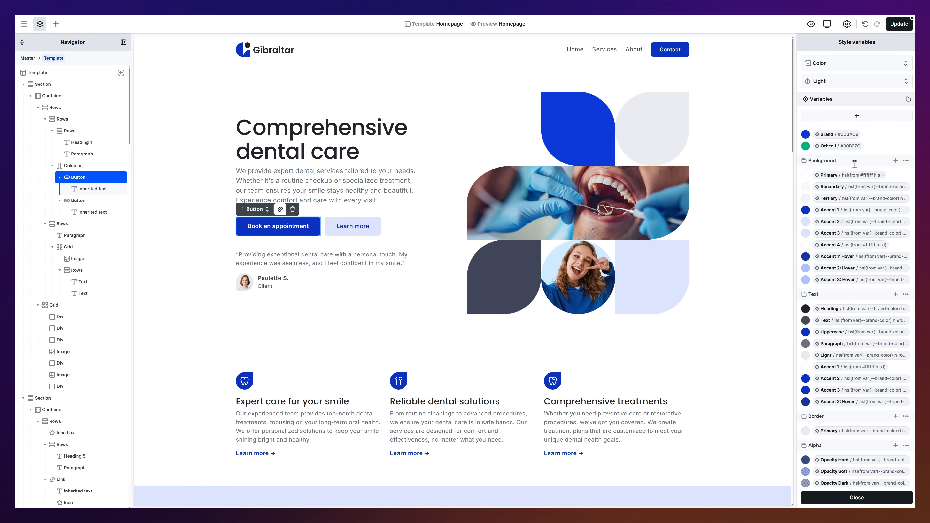
# - Create a variable group named Others between Background and Text, and move the Other 1 variable into it
pyautogui.click(907, 99)
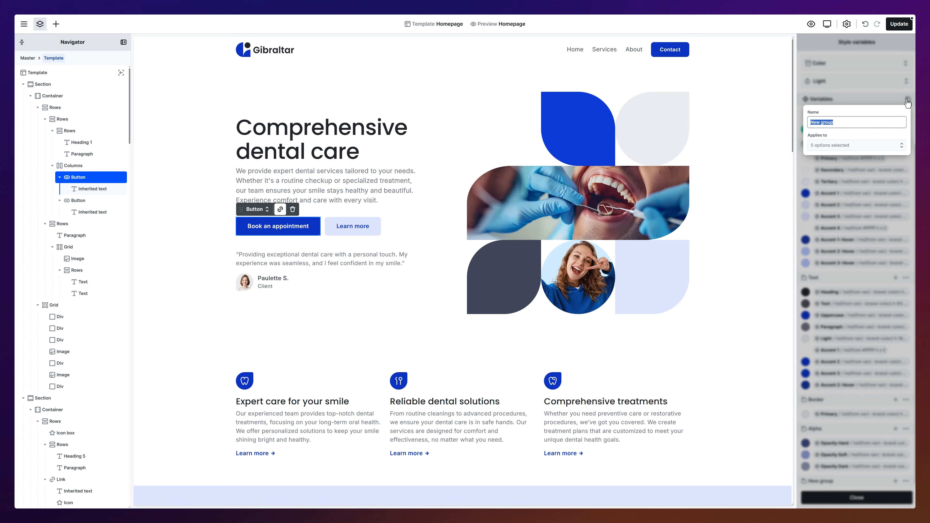
pyautogui.write('Others')
pyautogui.press('Return')
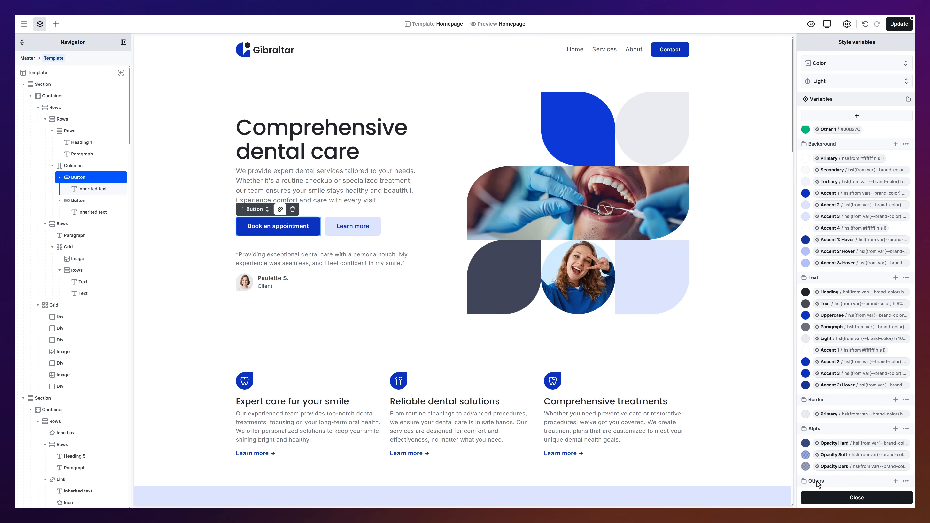
pyautogui.moveTo(817, 484); pyautogui.dragTo(823, 277)
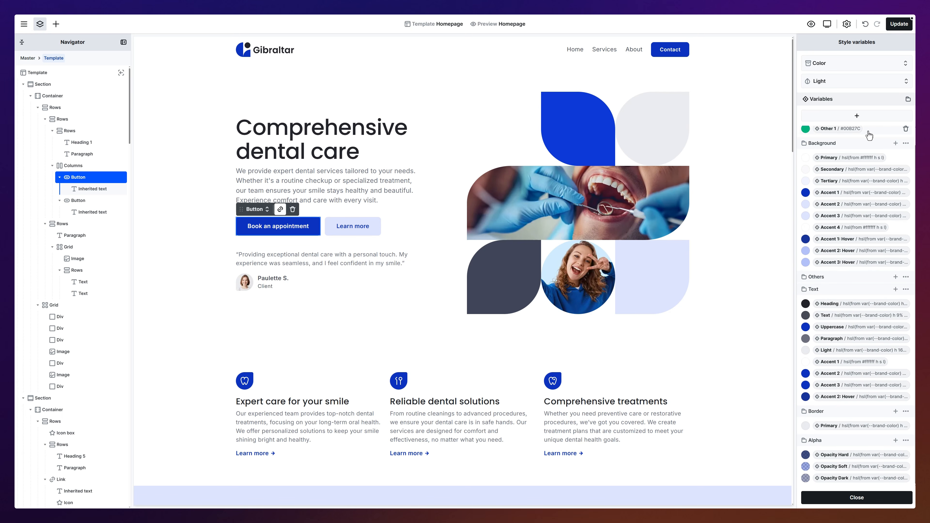
pyautogui.moveTo(866, 131); pyautogui.dragTo(834, 283)
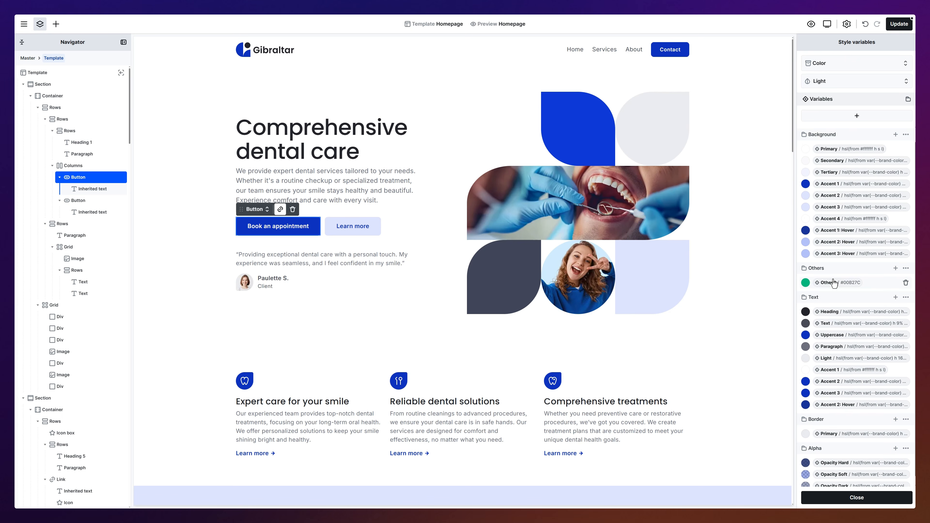
# - Check the Others group among the variables offered for the button's background color, and return to the style variables manager
pyautogui.click(856, 498)
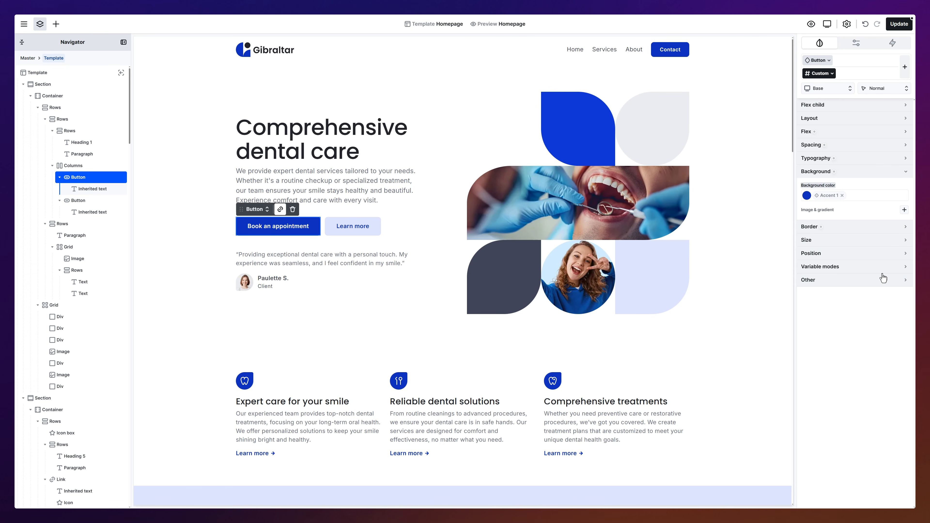
pyautogui.click(898, 191)
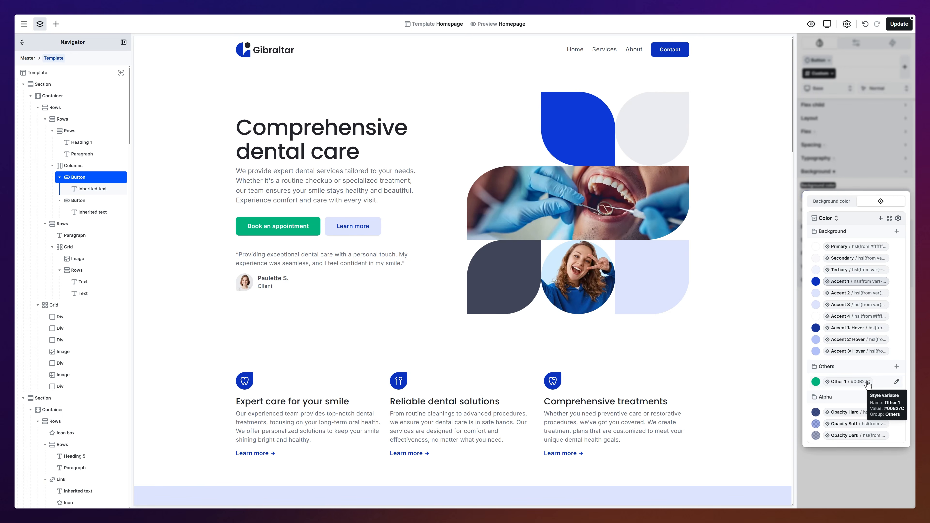
pyautogui.click(898, 218)
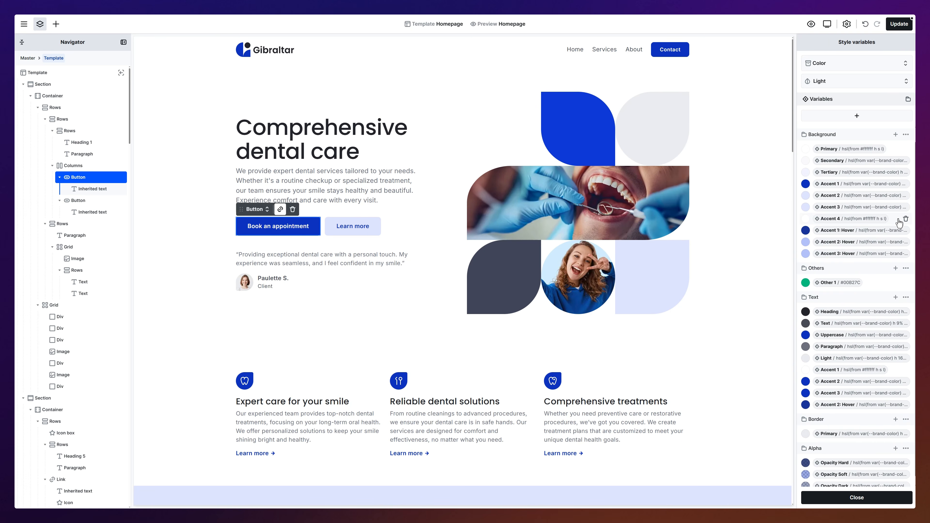
# - Compare the color variables' values in the Light and Colored modes
pyautogui.click(862, 88)
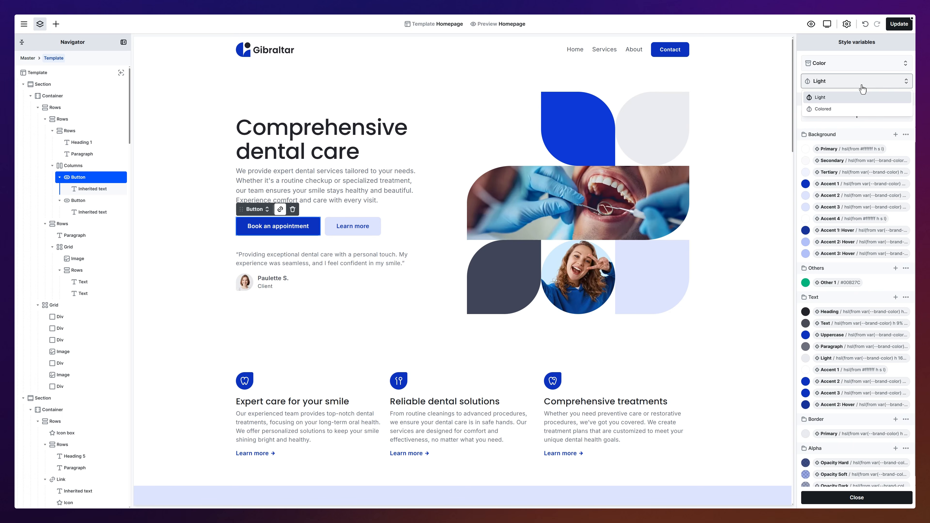
pyautogui.click(859, 110)
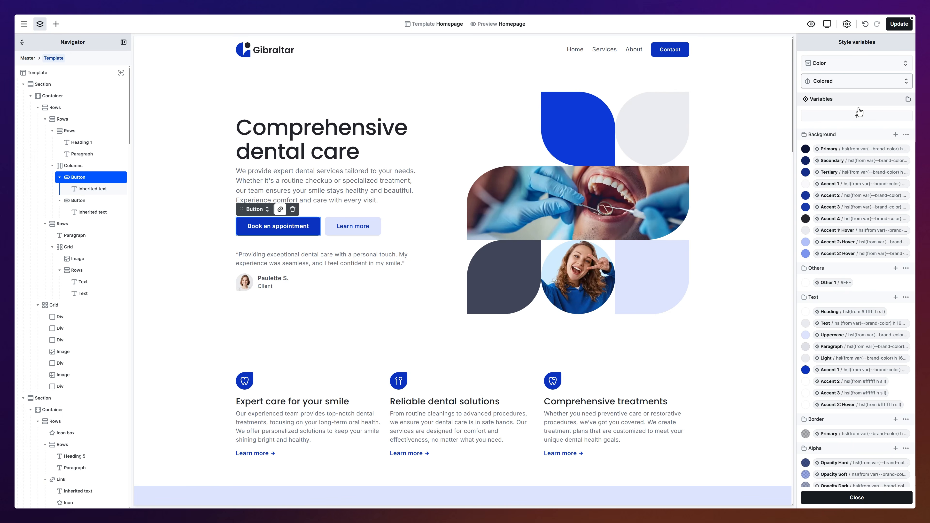
pyautogui.click(859, 87)
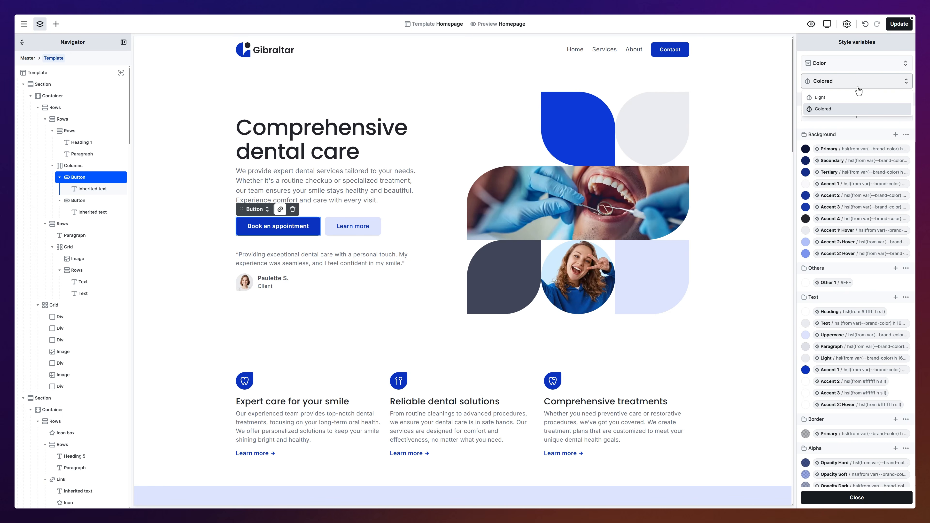
pyautogui.click(858, 98)
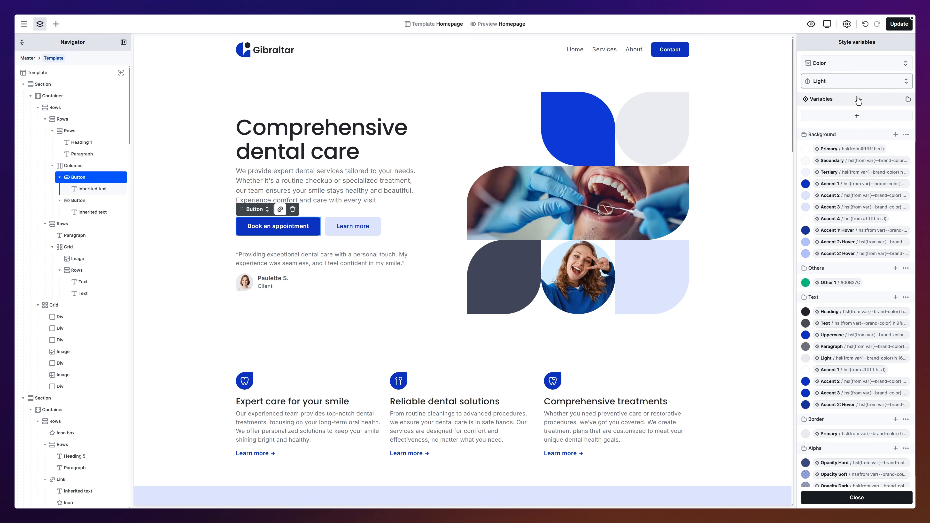
pyautogui.click(859, 87)
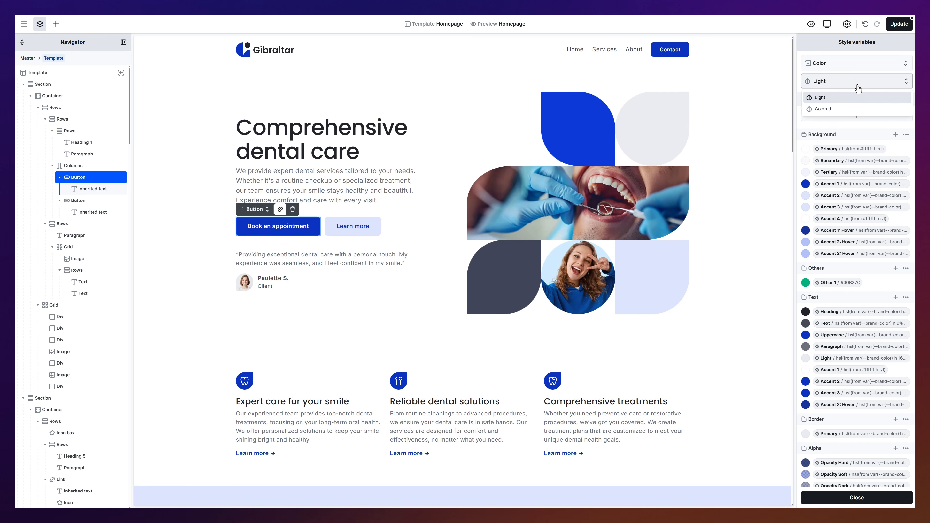
pyautogui.click(856, 109)
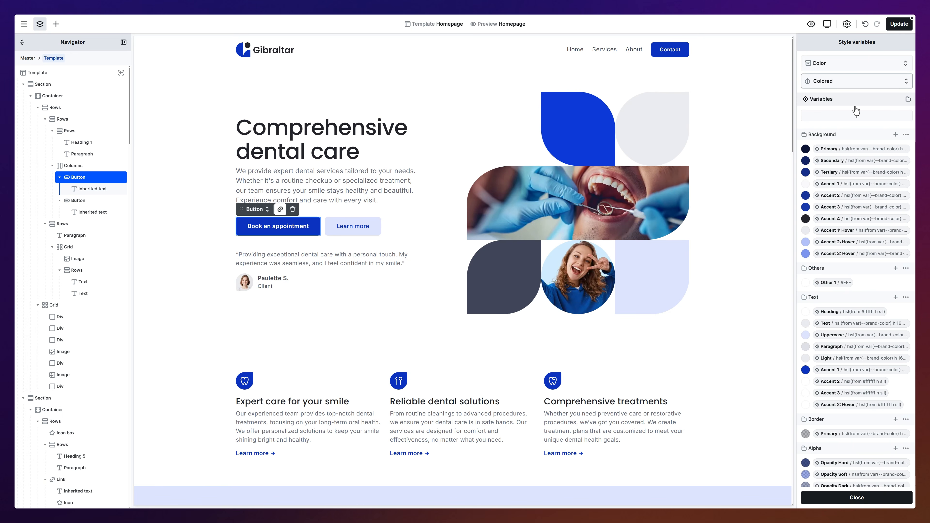
# - Select the hero section and examine the Color options under its variable modes
pyautogui.click(746, 131)
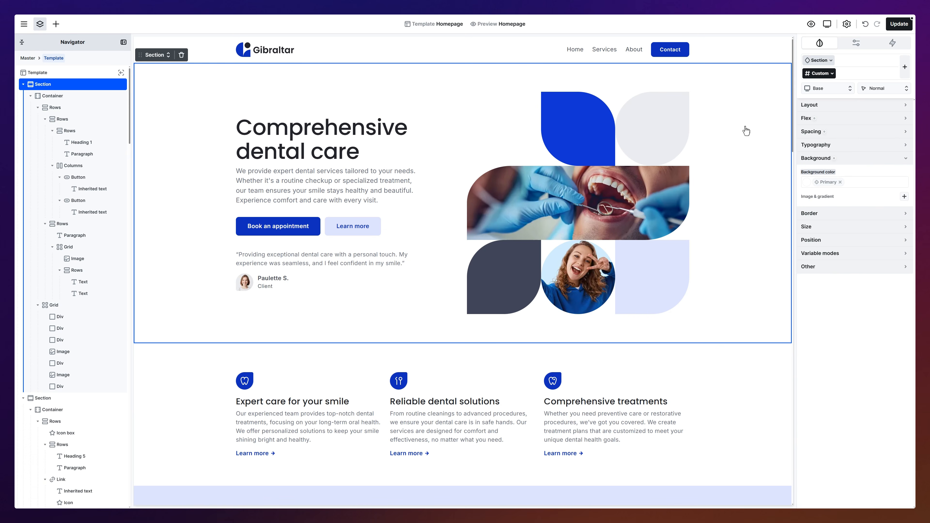
pyautogui.click(831, 254)
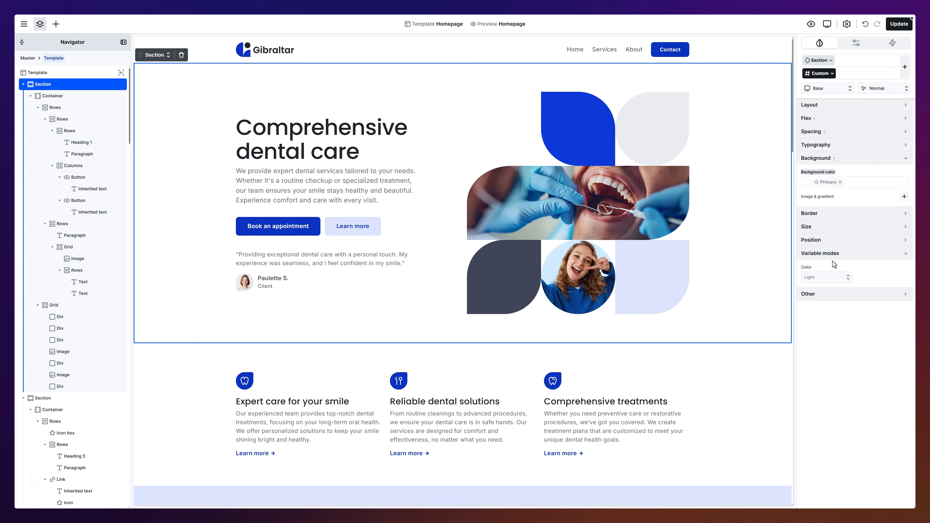
pyautogui.click(831, 278)
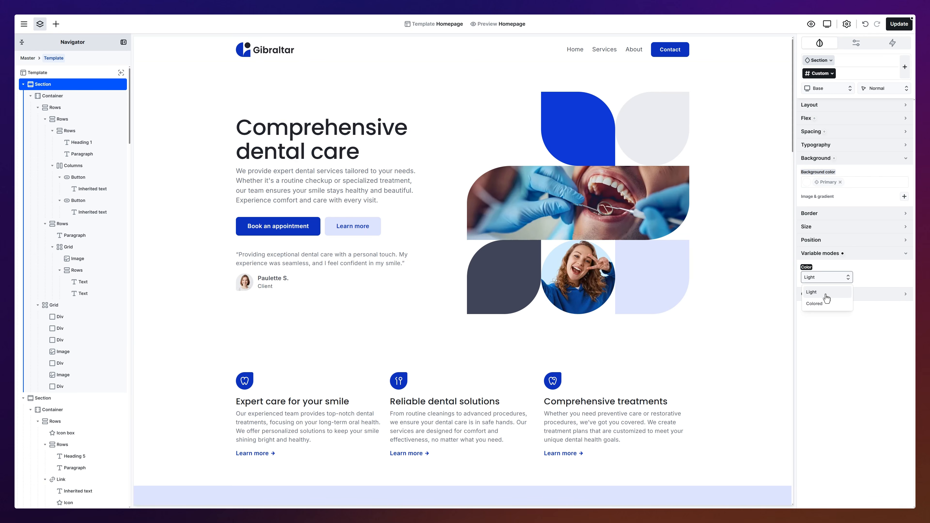
pyautogui.click(826, 295)
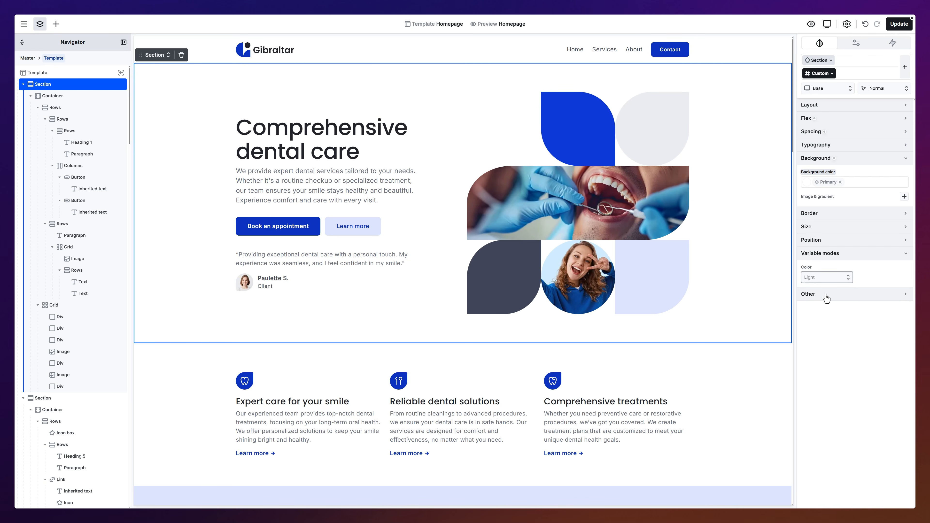
# - Open the collection settings for the Color style variables
pyautogui.click(846, 24)
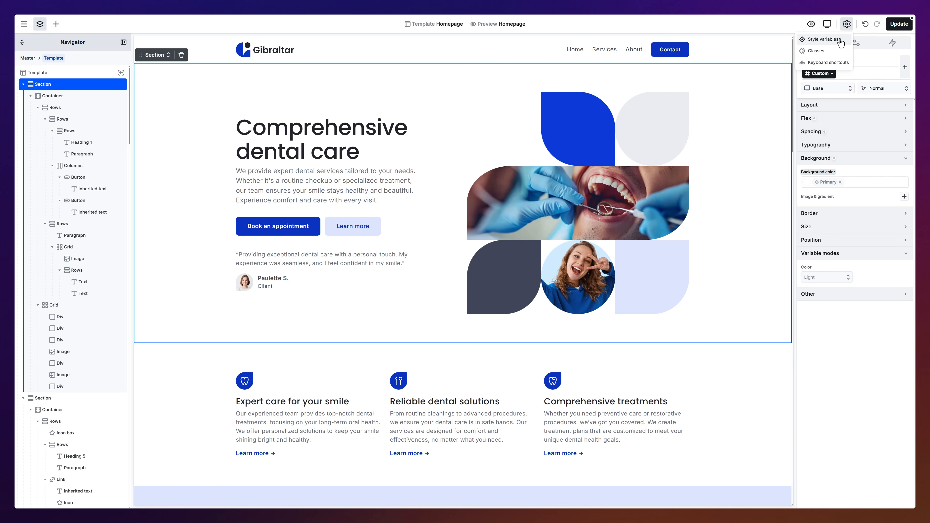
pyautogui.click(840, 40)
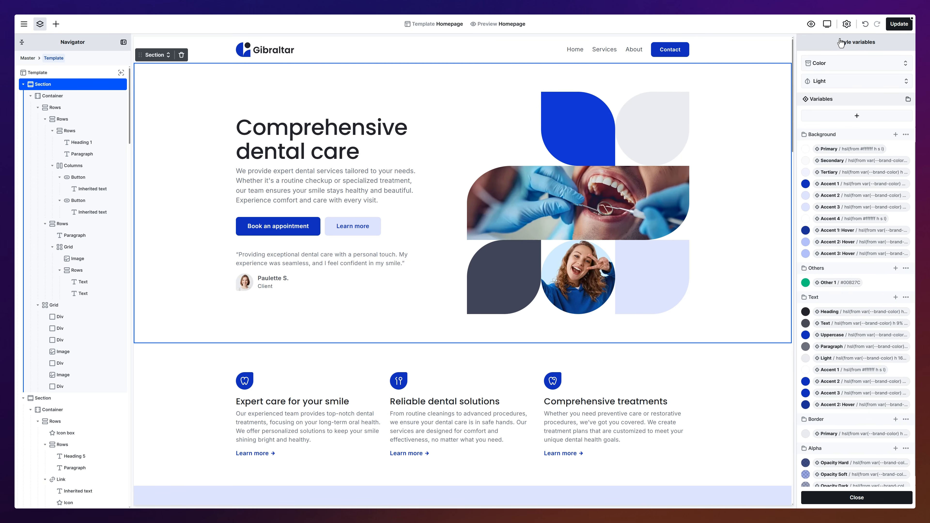
pyautogui.click(852, 66)
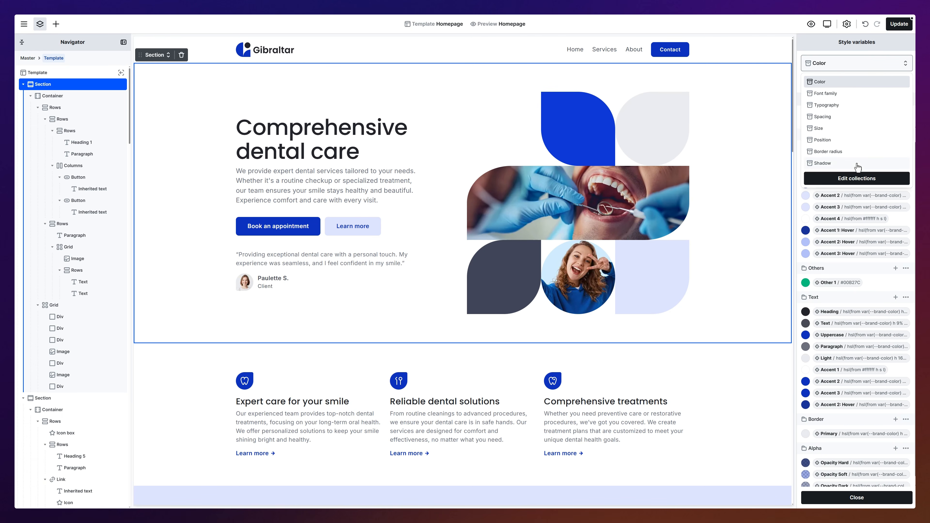
pyautogui.click(856, 179)
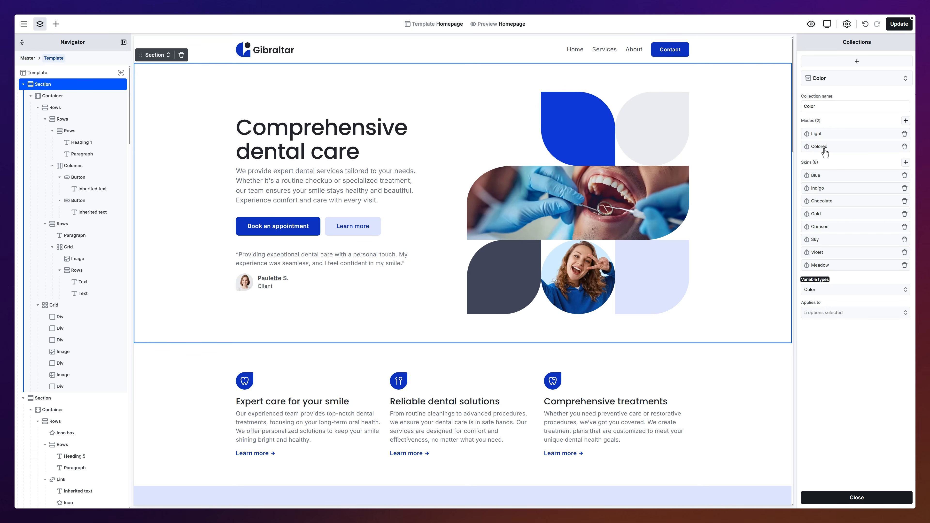
# - Try Colored as the Color collection's first mode and Meadow as its first skin, restoring Light and Blue to first place
pyautogui.moveTo(822, 147); pyautogui.dragTo(822, 135)
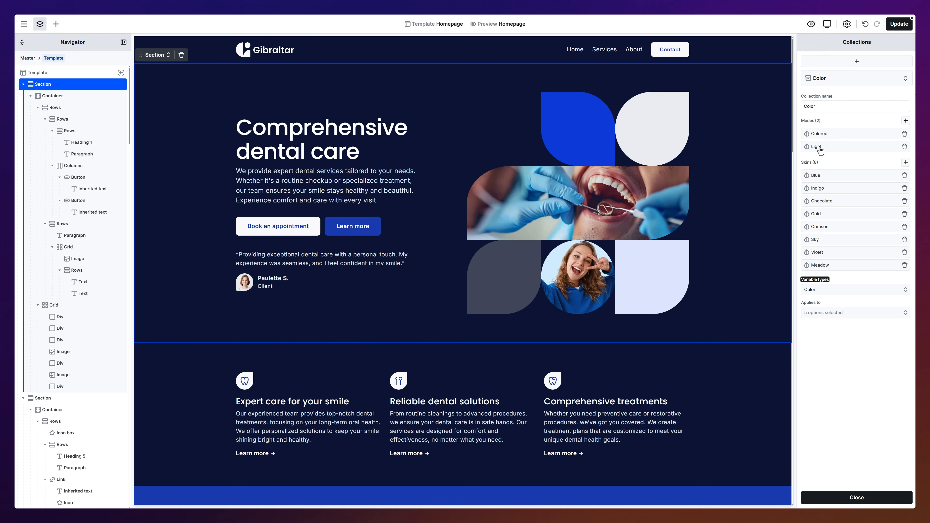
pyautogui.moveTo(816, 147); pyautogui.dragTo(818, 136)
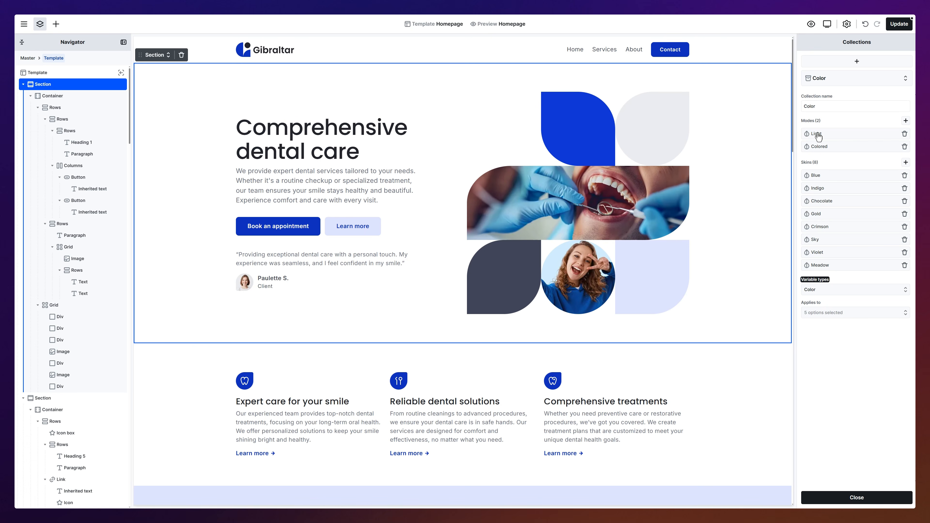
pyautogui.moveTo(826, 265); pyautogui.dragTo(824, 178)
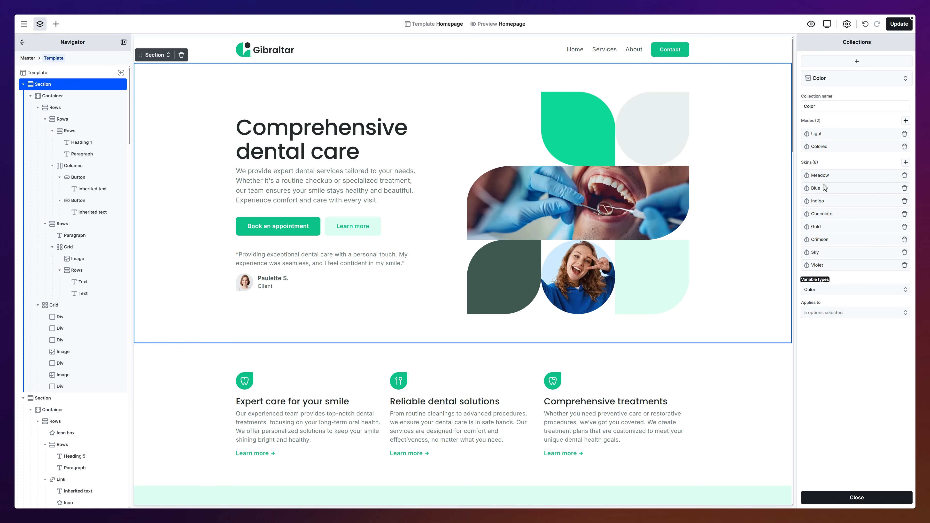
pyautogui.moveTo(824, 190); pyautogui.dragTo(826, 177)
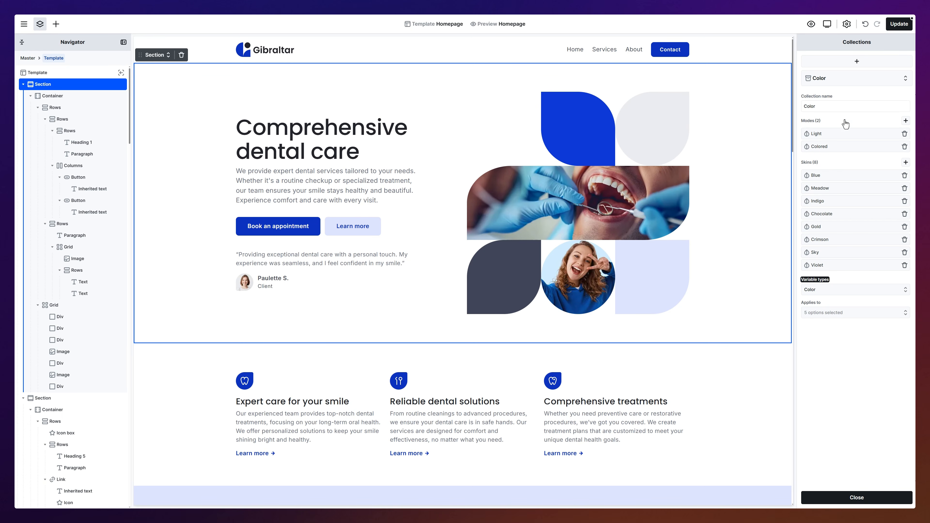
# - Create a collection named "Image and gradient" and limit its variable types to Color and Image & gradient
pyautogui.click(859, 65)
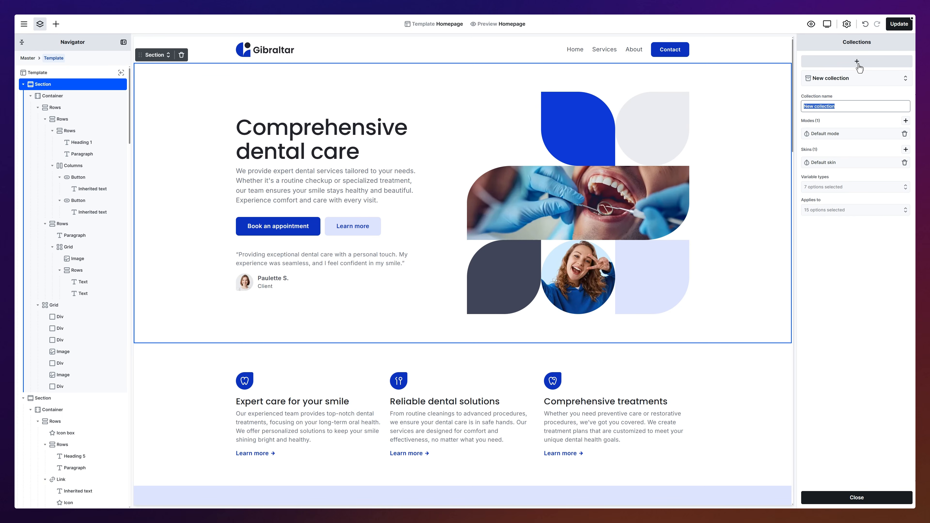
pyautogui.write('Image and gradient')
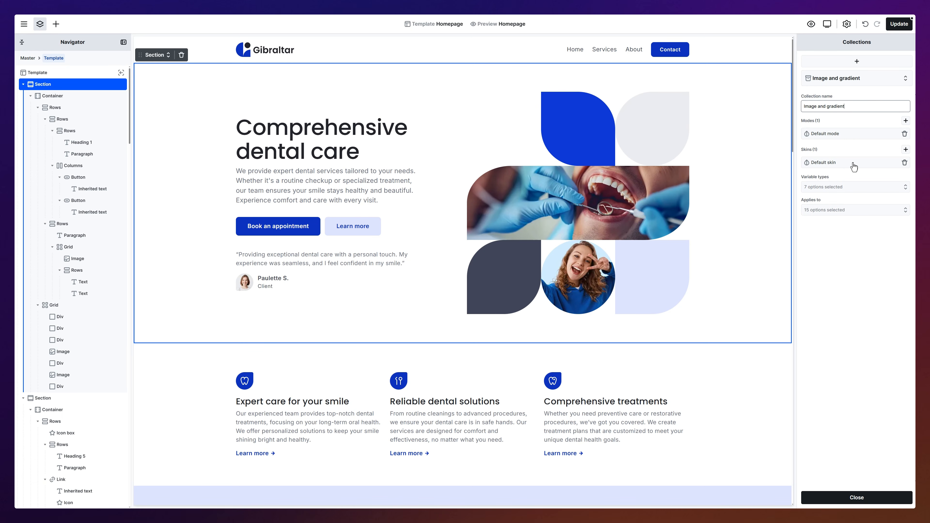
pyautogui.click(852, 191)
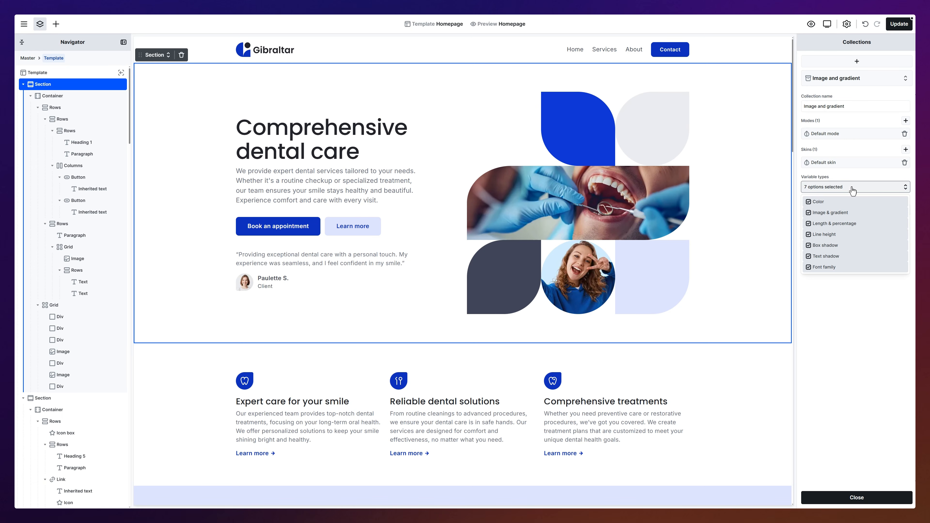
pyautogui.click(847, 224)
pyautogui.click(844, 234)
pyautogui.click(843, 246)
pyautogui.click(842, 256)
pyautogui.click(842, 267)
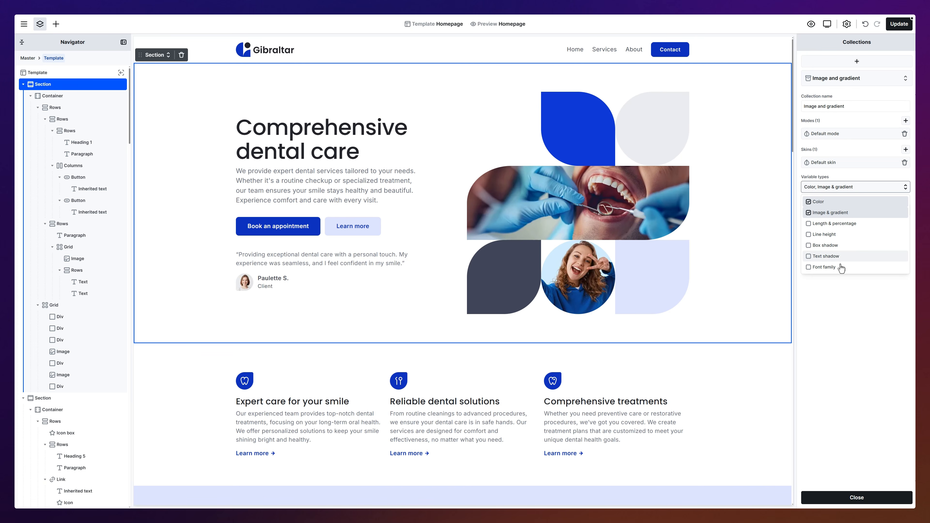
pyautogui.click(842, 280)
# - Check the properties the collection applies to and remove Color from its variable types, leaving only Image & gradient
pyautogui.click(841, 211)
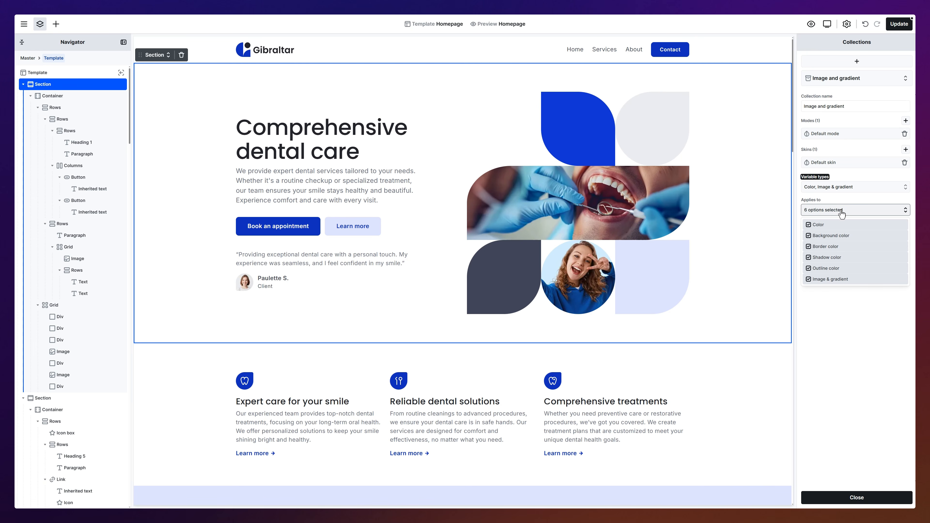
pyautogui.click(842, 211)
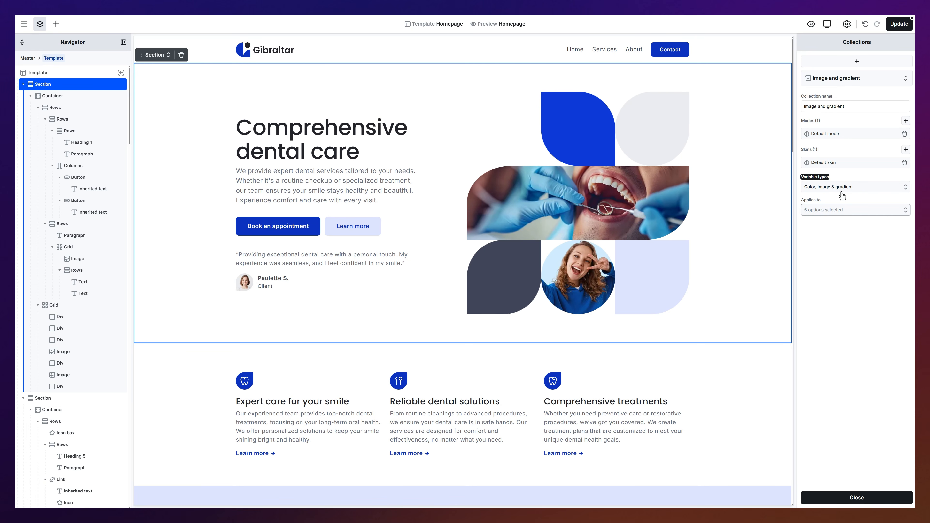
pyautogui.click(841, 188)
pyautogui.click(841, 202)
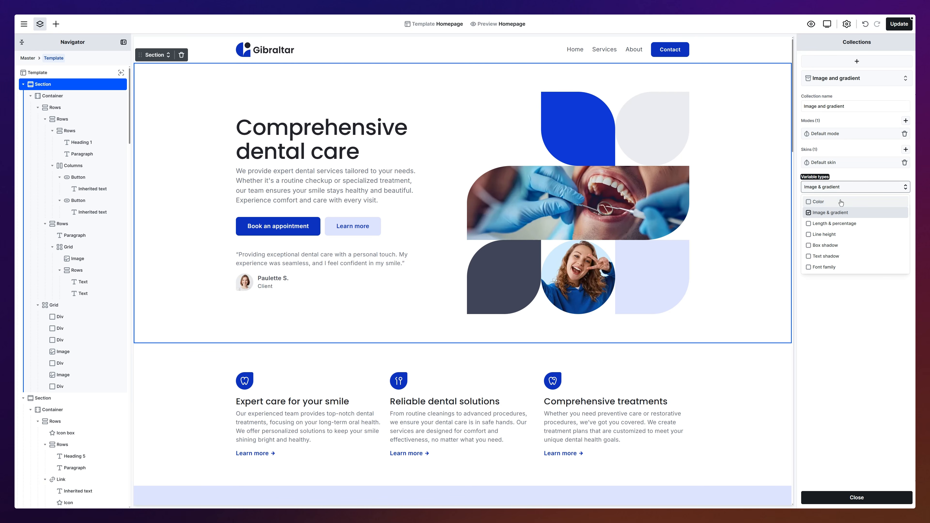
pyautogui.click(841, 189)
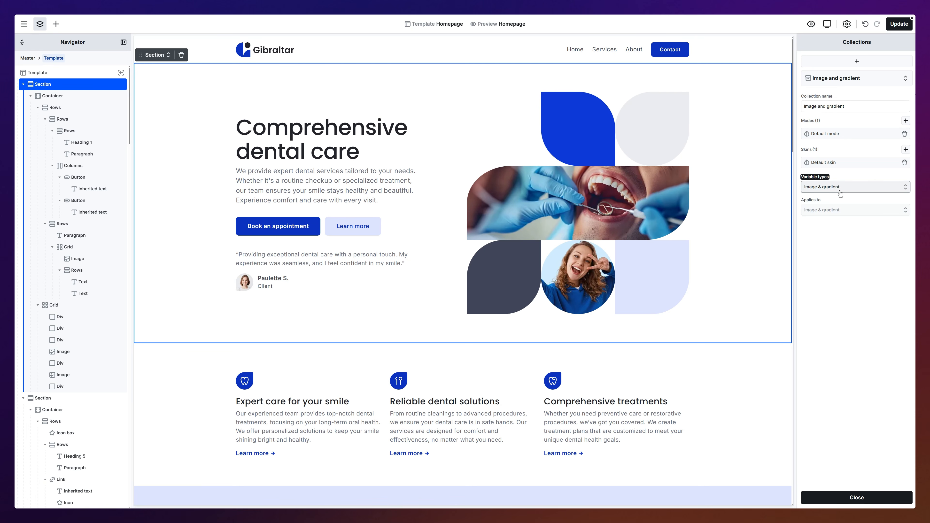
pyautogui.click(838, 210)
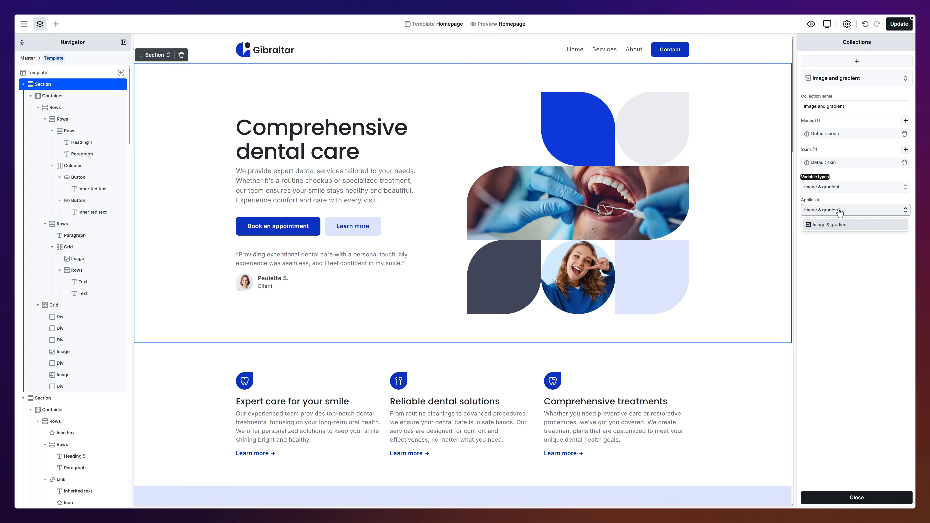
pyautogui.click(839, 211)
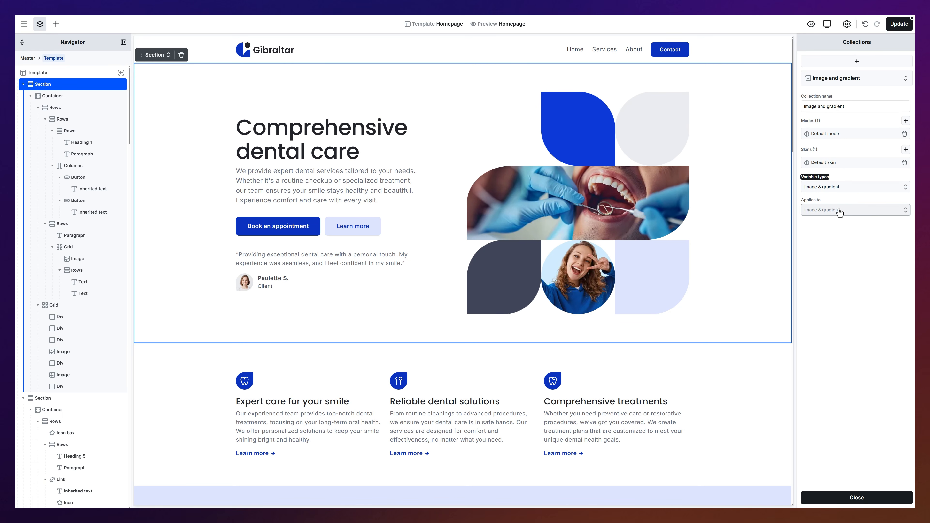
pyautogui.click(847, 497)
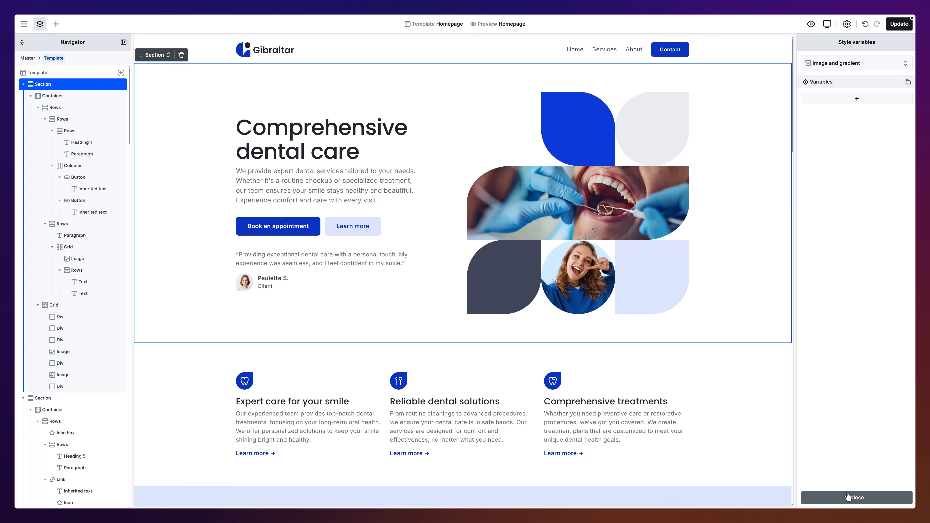
# - Create an image variable named "Hero" in the Image and gradient collection, using grid01.png from the media library
pyautogui.click(854, 103)
pyautogui.write('Hero')
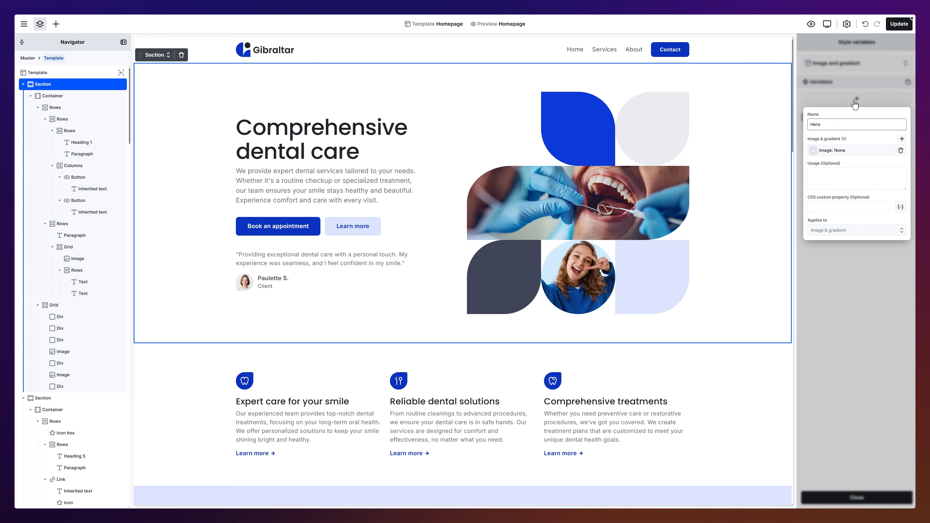
pyautogui.click(901, 140)
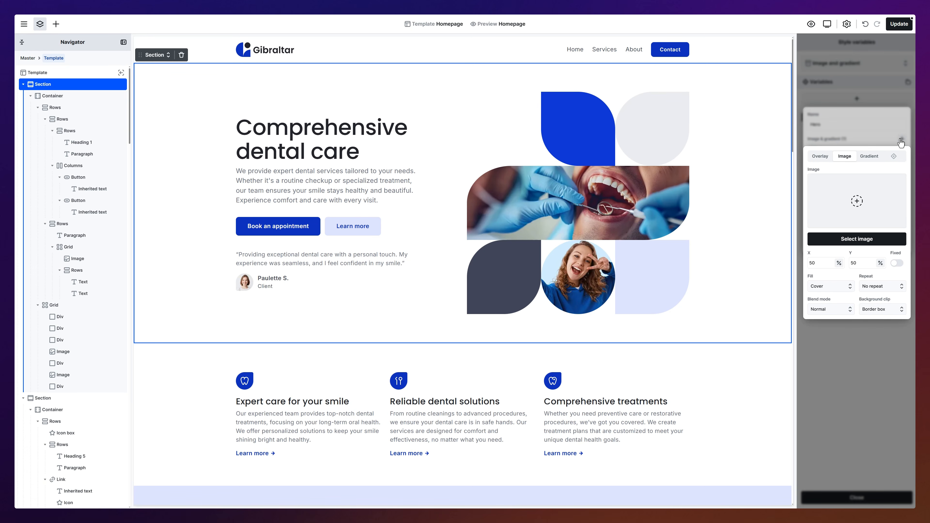
pyautogui.click(862, 238)
pyautogui.click(136, 118)
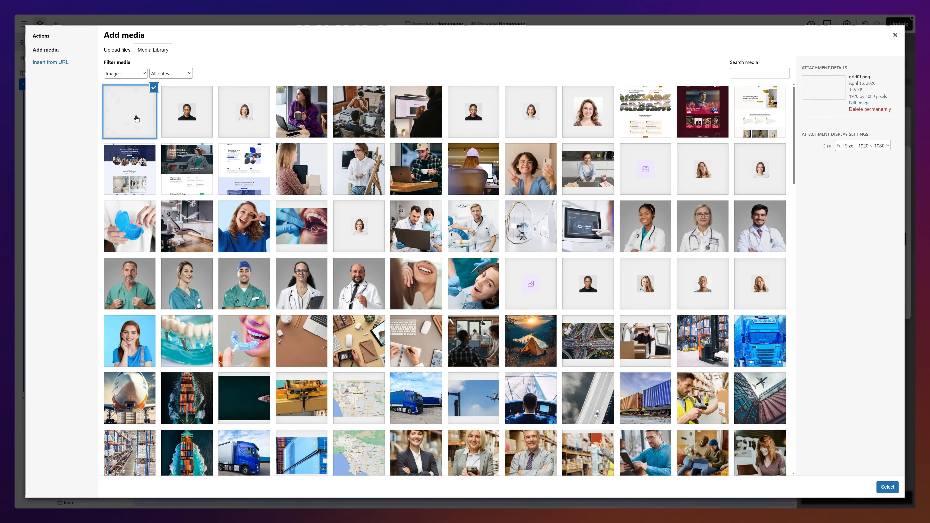
pyautogui.click(888, 487)
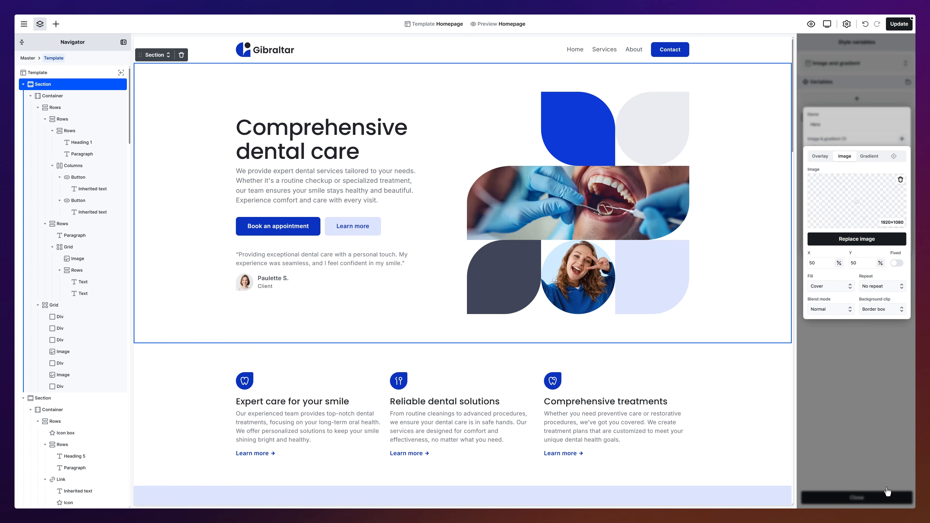
pyautogui.click(887, 491)
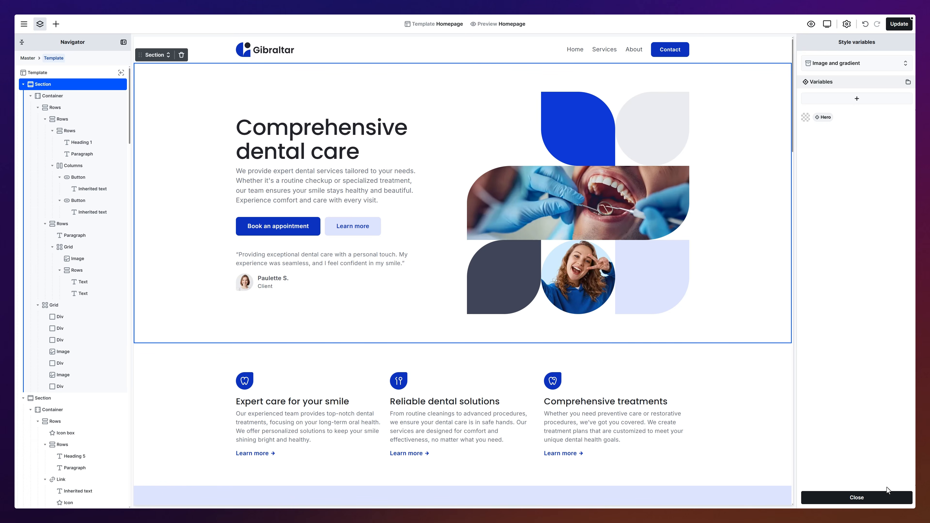
# - Apply the Hero variable to the hero section's background image and gradient
pyautogui.click(768, 194)
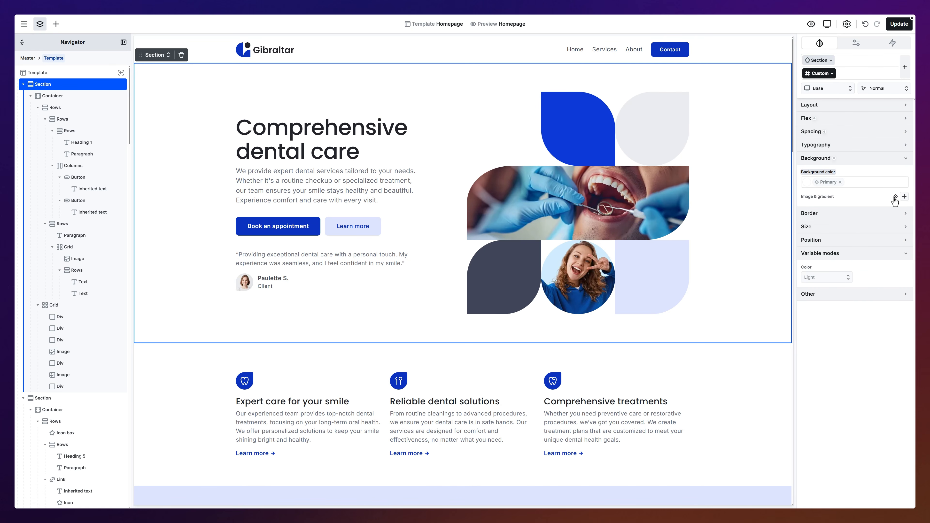
pyautogui.click(894, 198)
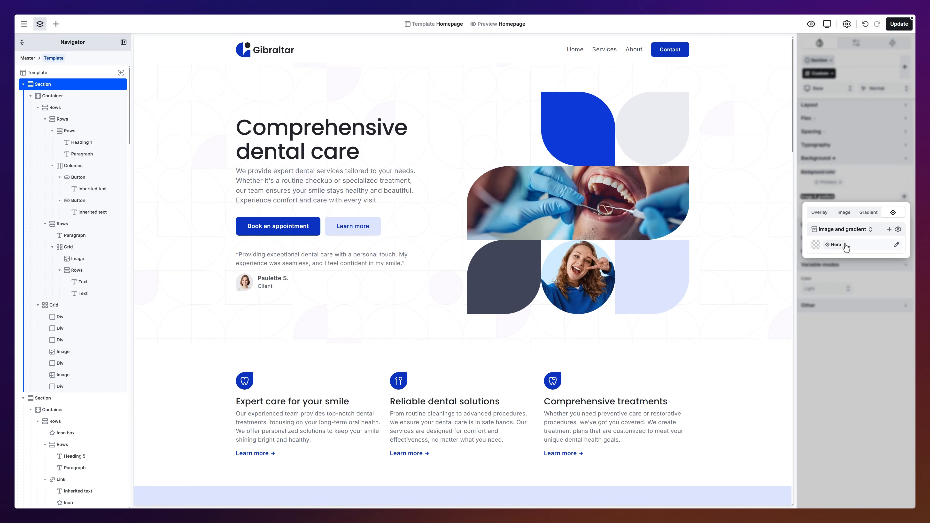
pyautogui.click(846, 247)
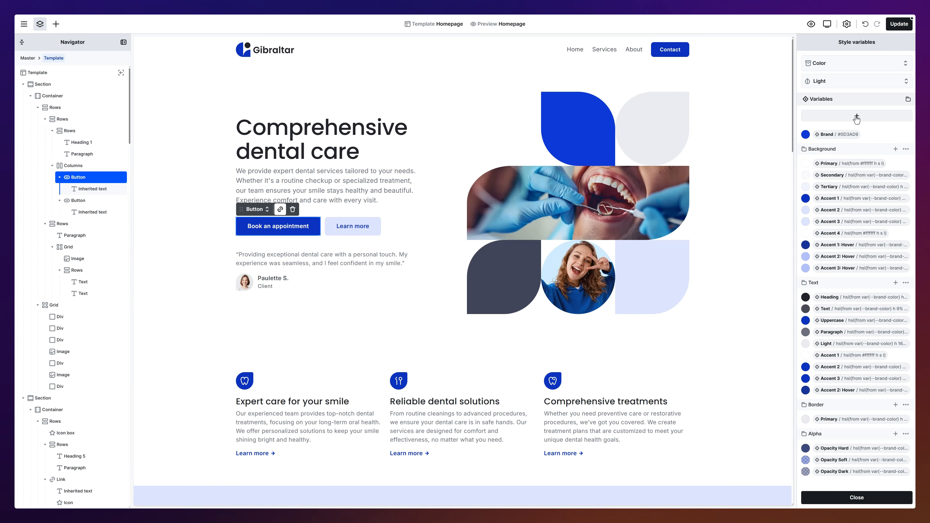
# - Move the Other 1 color variable into the Others group of the Color collection
pyautogui.click(857, 118)
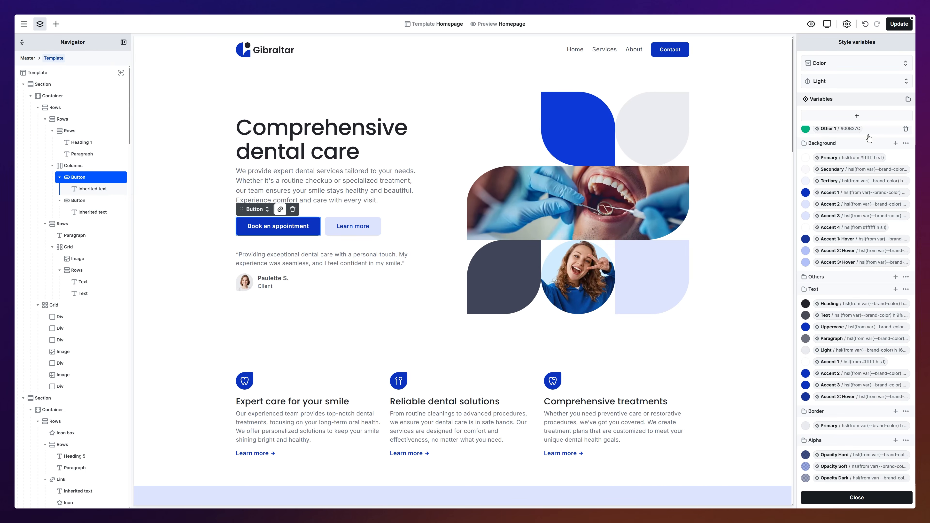
pyautogui.moveTo(836, 131); pyautogui.dragTo(833, 282)
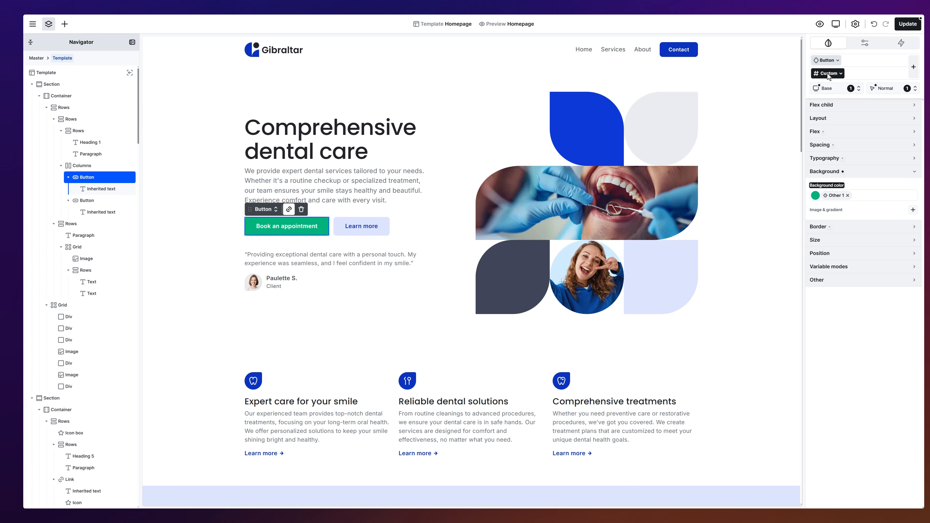
# - Expand the hero section's variable modes and examine the Color mode options
pyautogui.click(818, 61)
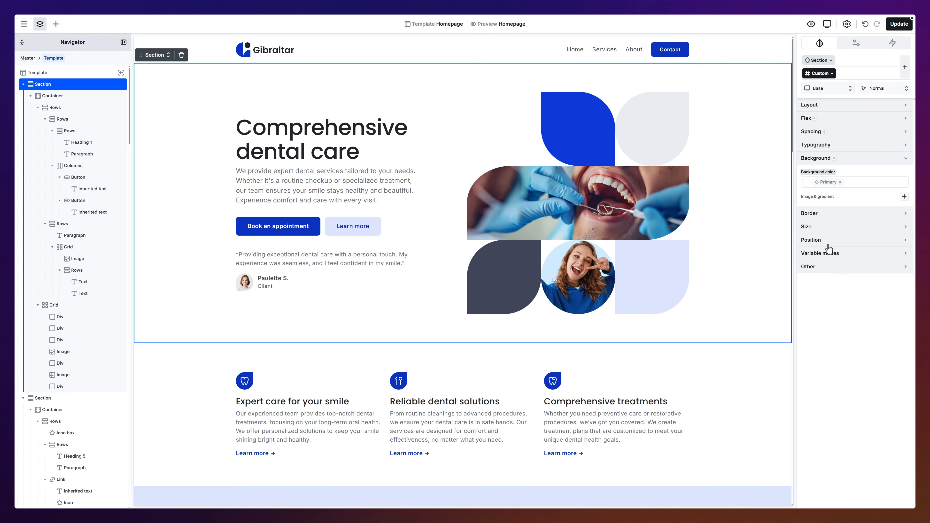
pyautogui.click(828, 252)
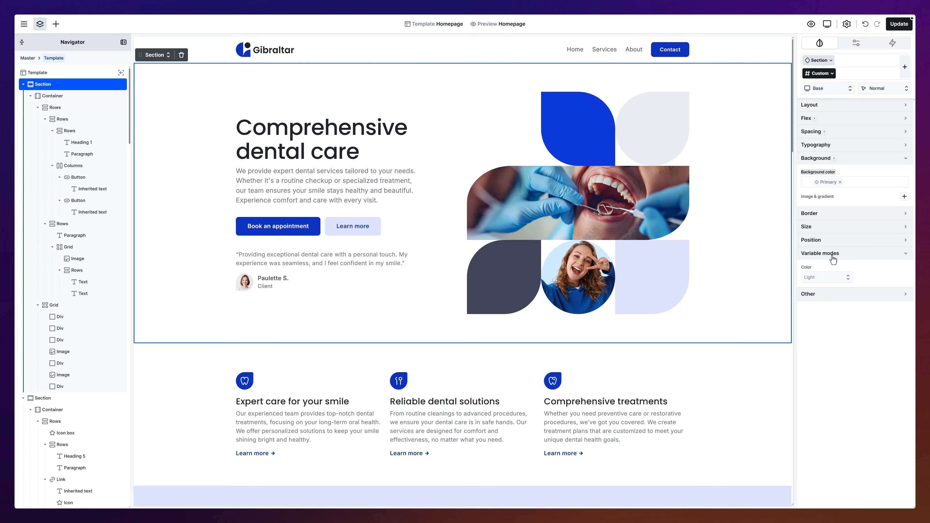
pyautogui.click(828, 277)
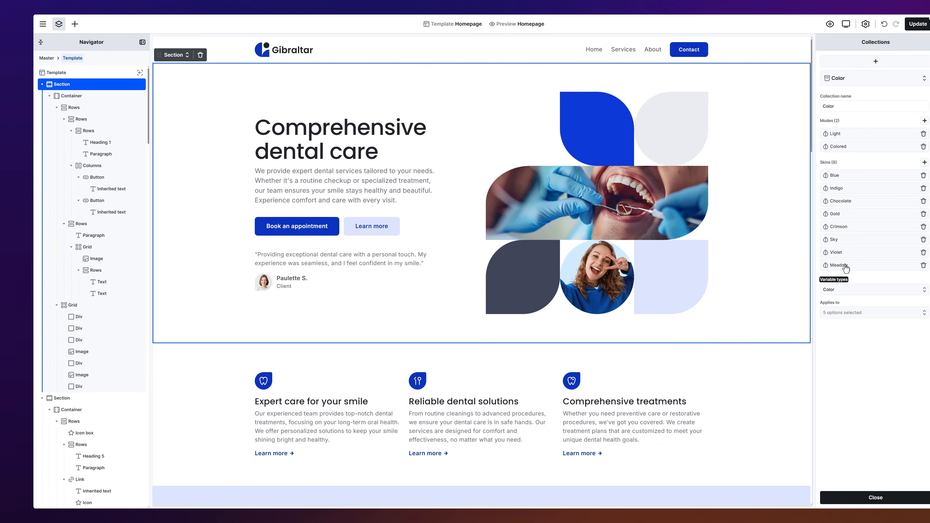
# - Make Meadow the first skin in the Color collection
pyautogui.moveTo(820, 265); pyautogui.dragTo(823, 178)
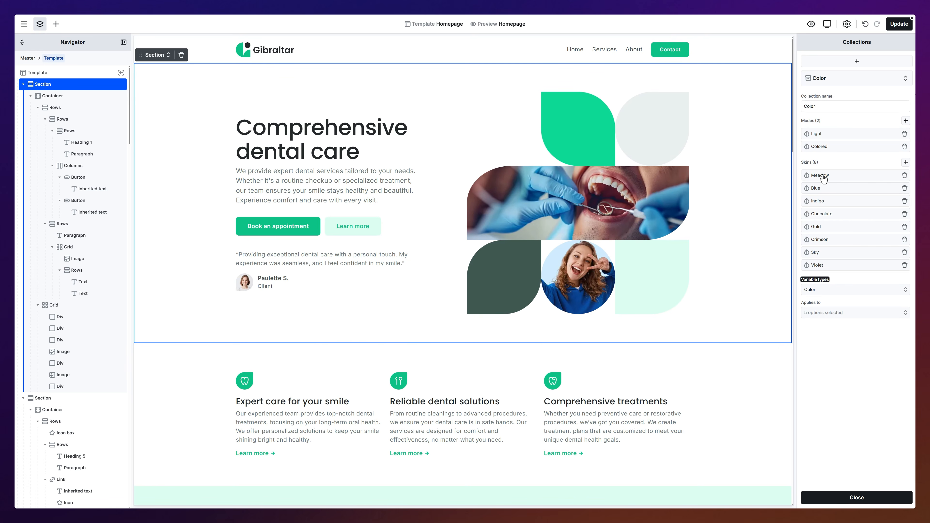